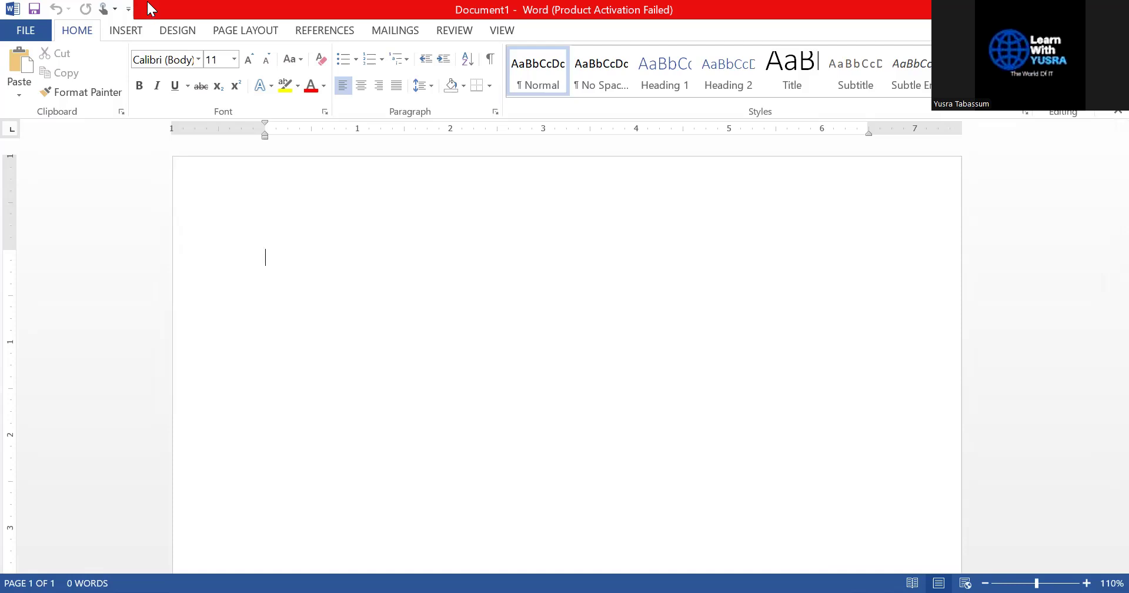
Add the INSERT tab's Table command to the Quick Access Toolbar
{"action": "left_click", "coordinate": [127, 31]}
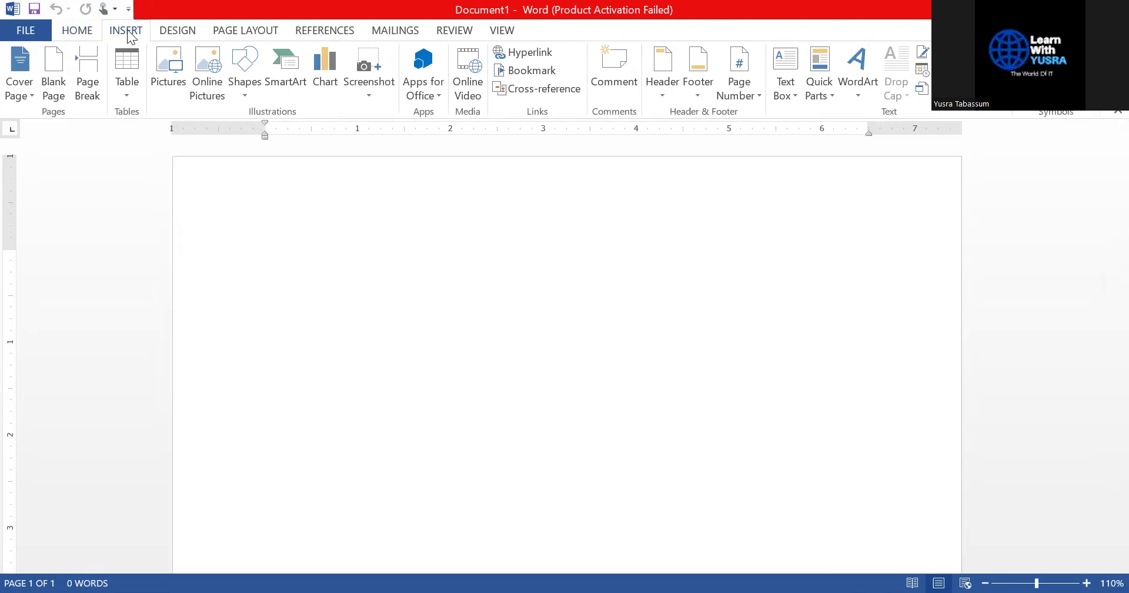
{"action": "right_click", "coordinate": [133, 108]}
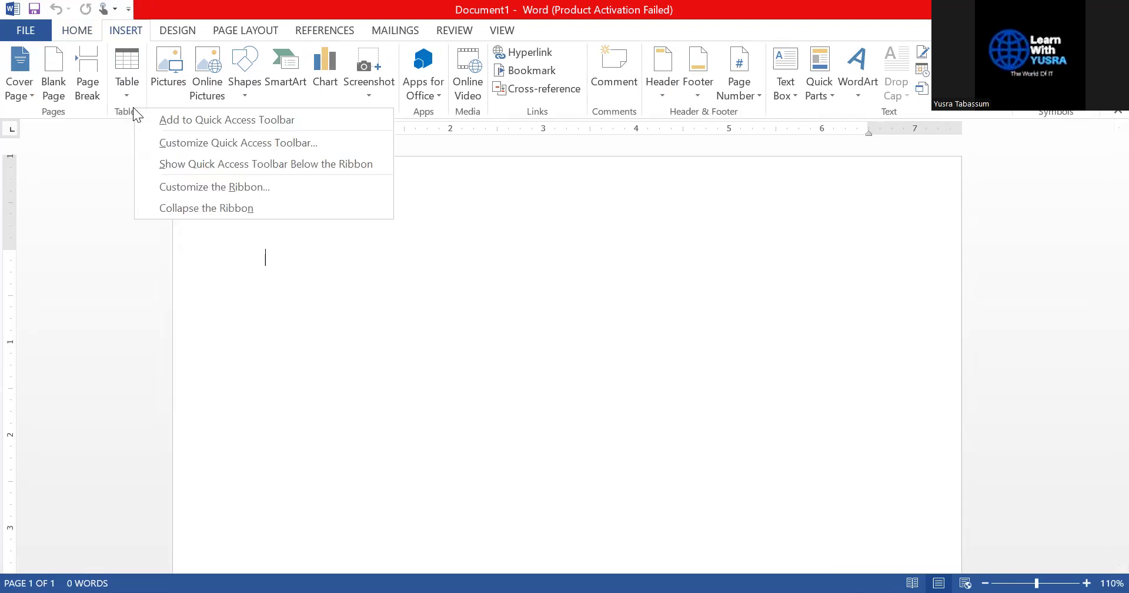
{"action": "left_click", "coordinate": [217, 120]}
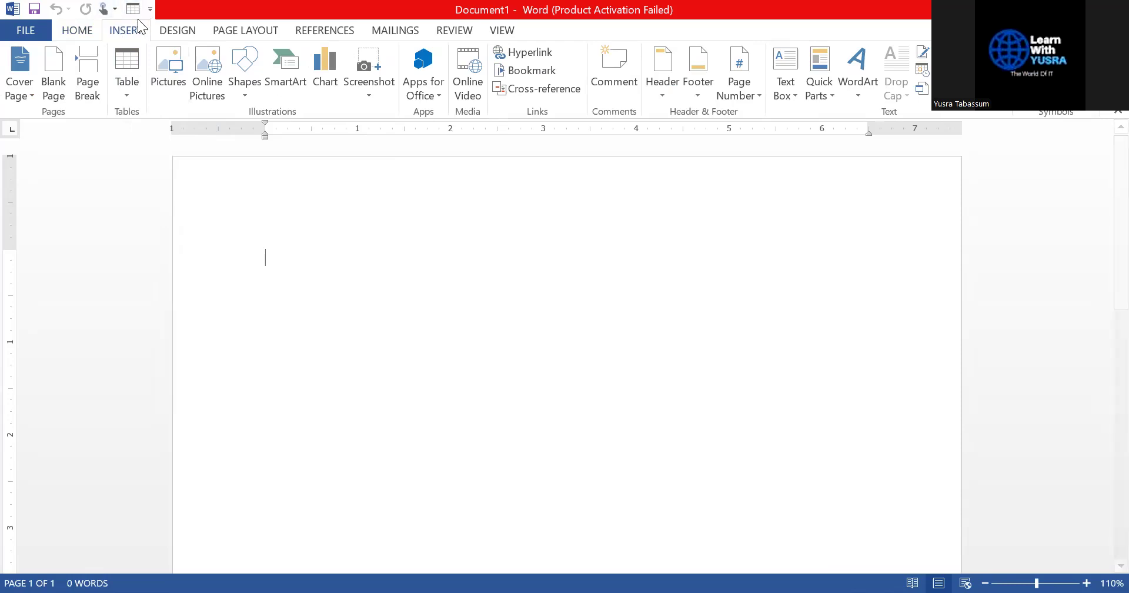
Browse the HOME, DESIGN, PAGE LAYOUT and REFERENCES tabs, then remove Table from the Quick Access Toolbar
{"action": "left_click", "coordinate": [84, 31]}
{"action": "left_click", "coordinate": [127, 30]}
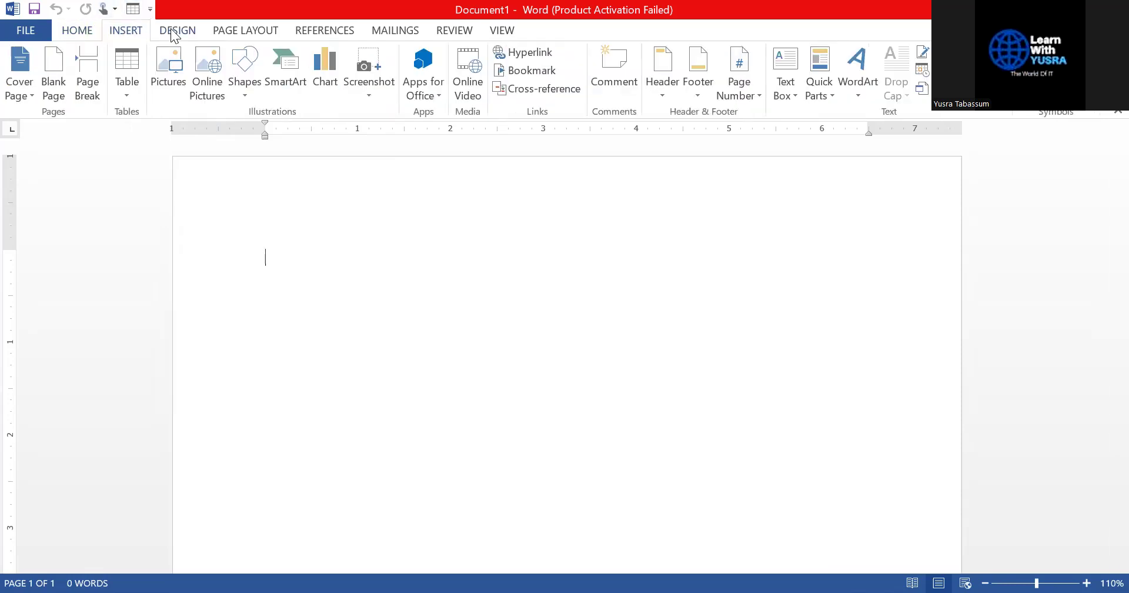
{"action": "left_click", "coordinate": [182, 31]}
{"action": "left_click", "coordinate": [231, 30]}
{"action": "left_click", "coordinate": [313, 27]}
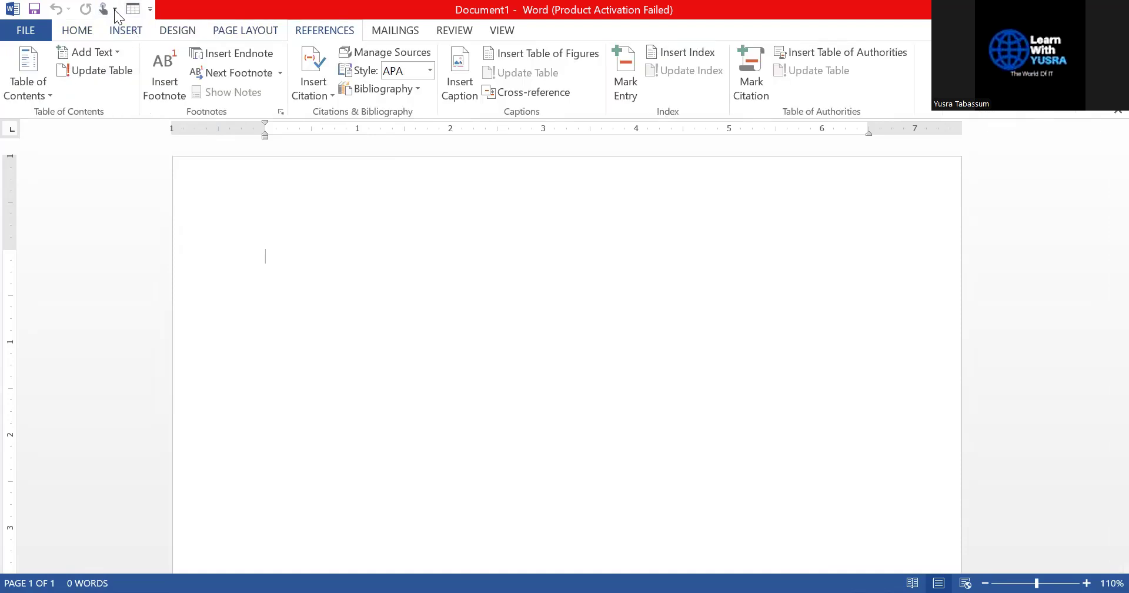
{"action": "left_click", "coordinate": [69, 30]}
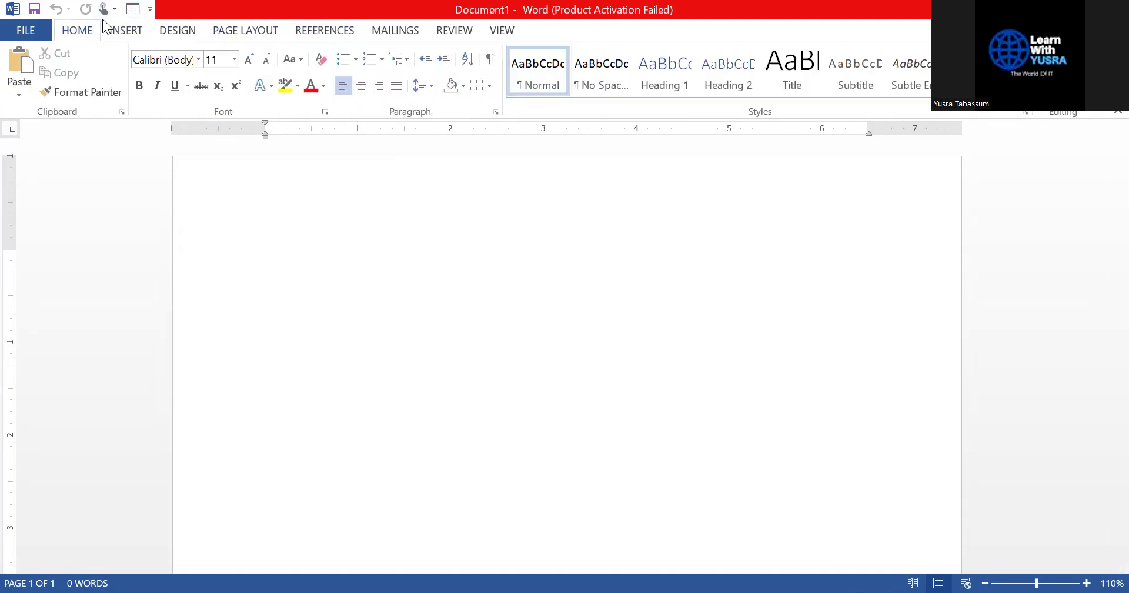
{"action": "right_click", "coordinate": [132, 11]}
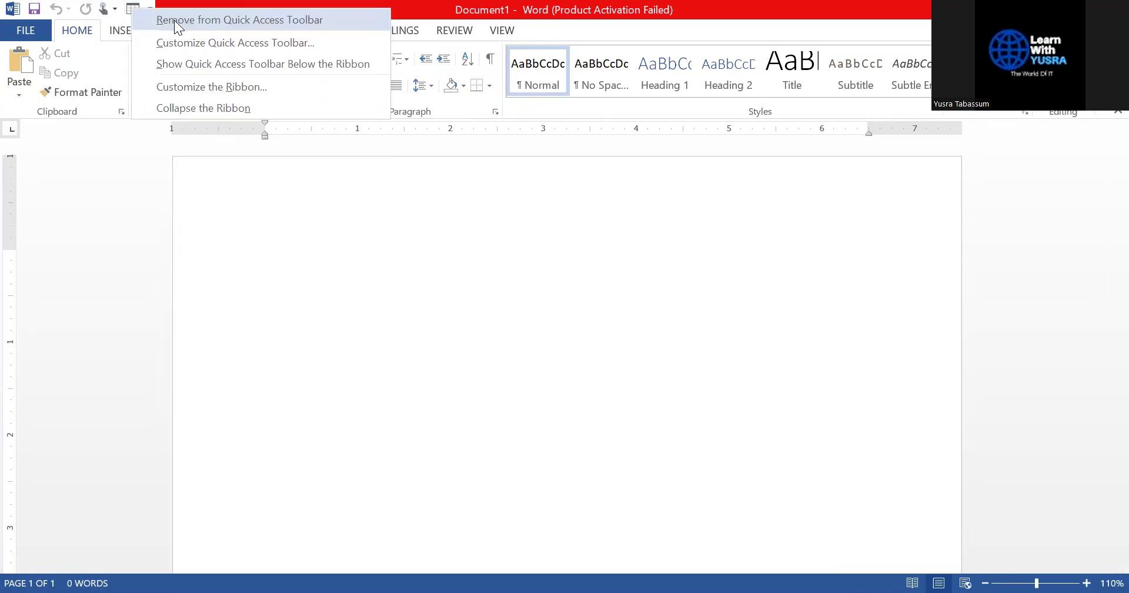
{"action": "left_click", "coordinate": [175, 19]}
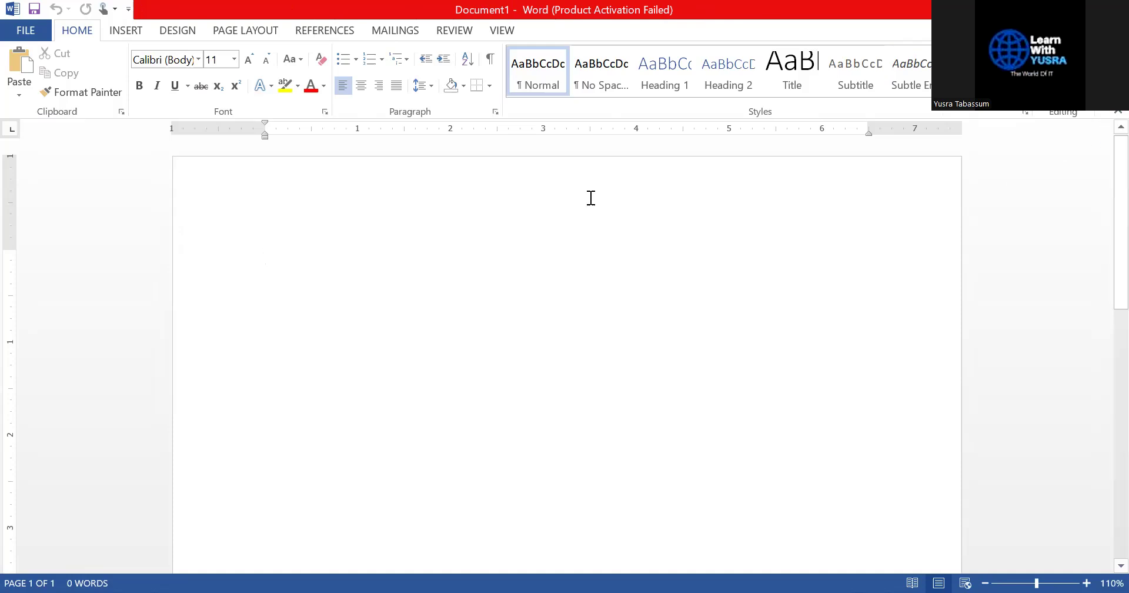
Open and leave the FILE backstage, then cycle through INSERT, DESIGN and HOME, ending on INSERT
{"action": "left_click", "coordinate": [40, 33]}
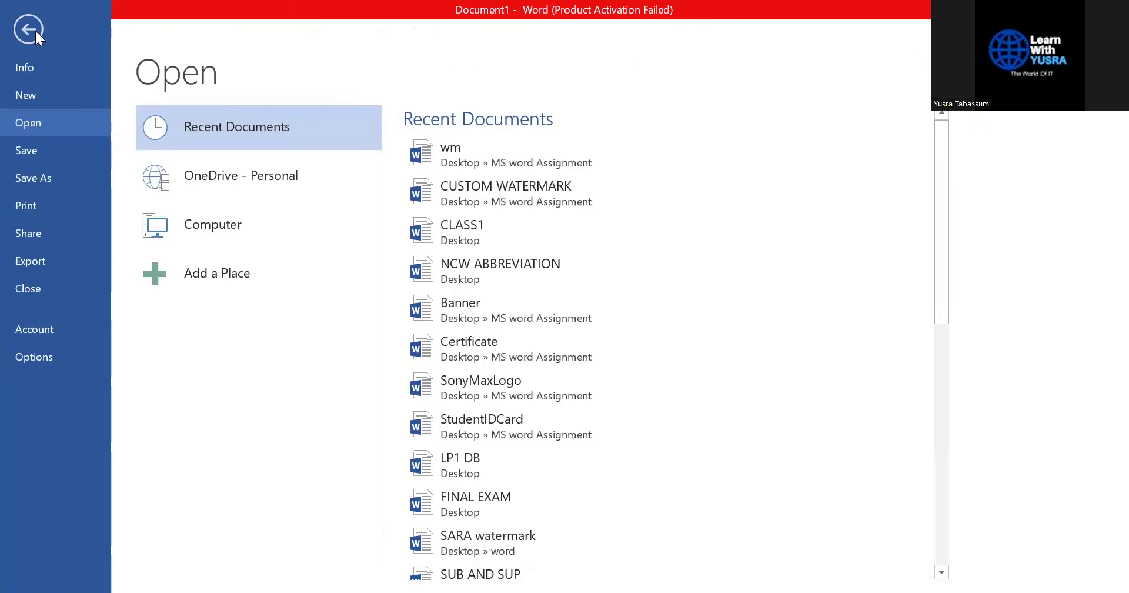
{"action": "left_click", "coordinate": [34, 29]}
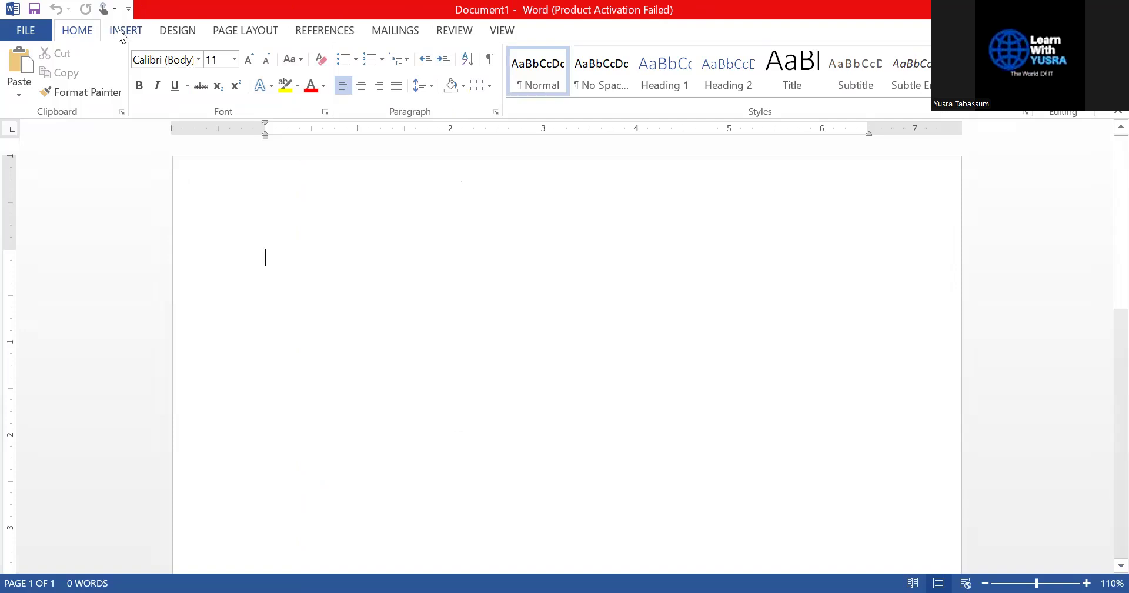
{"action": "left_click", "coordinate": [119, 29]}
{"action": "left_click", "coordinate": [200, 32]}
{"action": "left_click", "coordinate": [85, 29]}
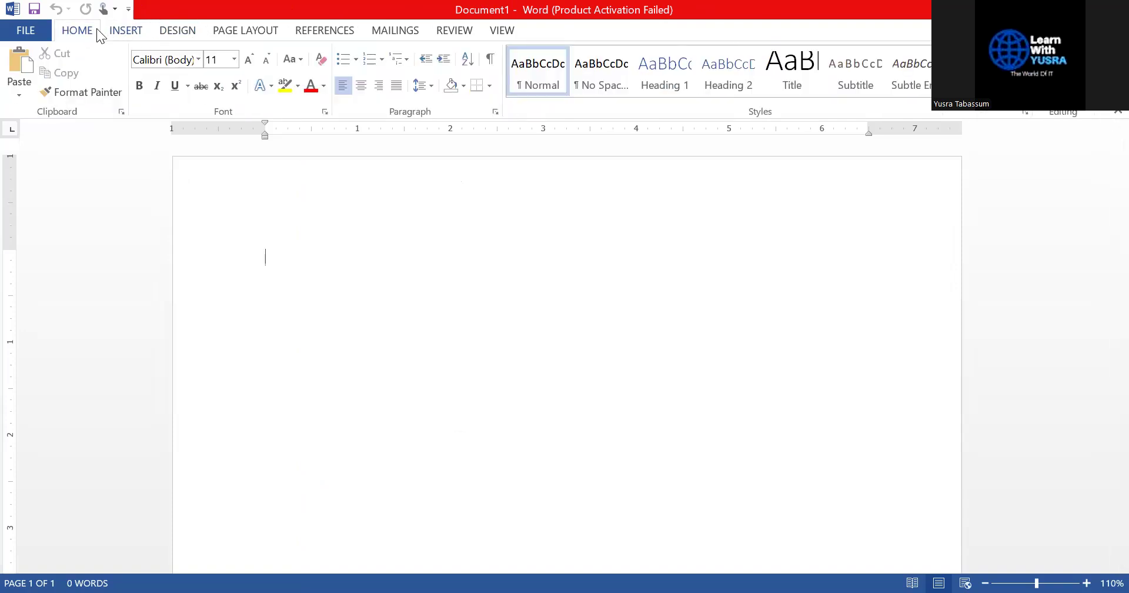
{"action": "left_click", "coordinate": [129, 32]}
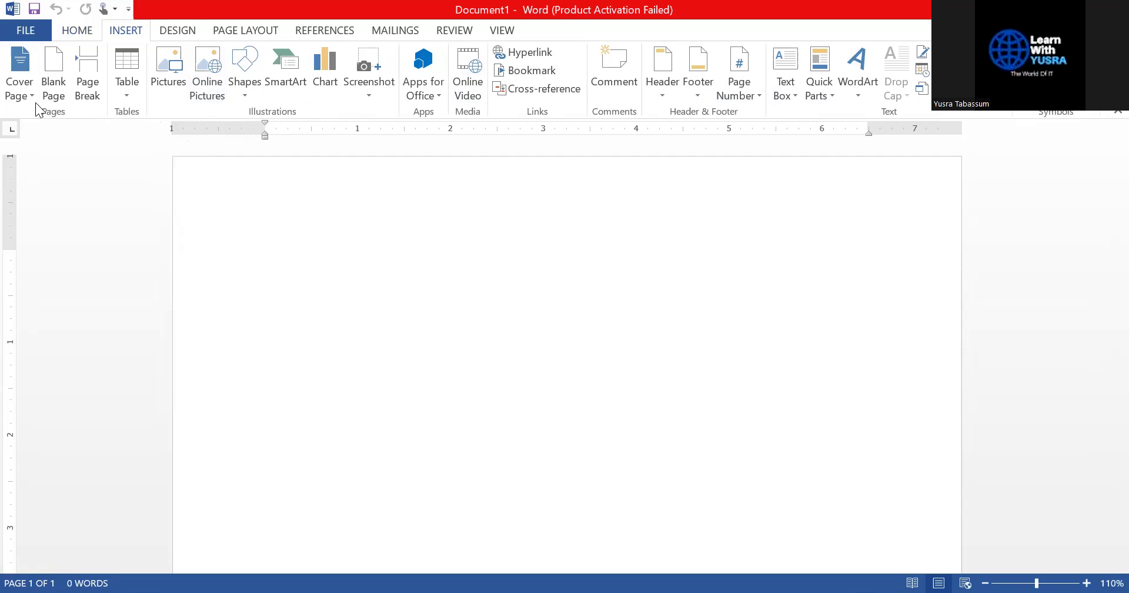
Return to the HOME tab and scroll up and down the blank page
{"action": "left_click", "coordinate": [85, 27]}
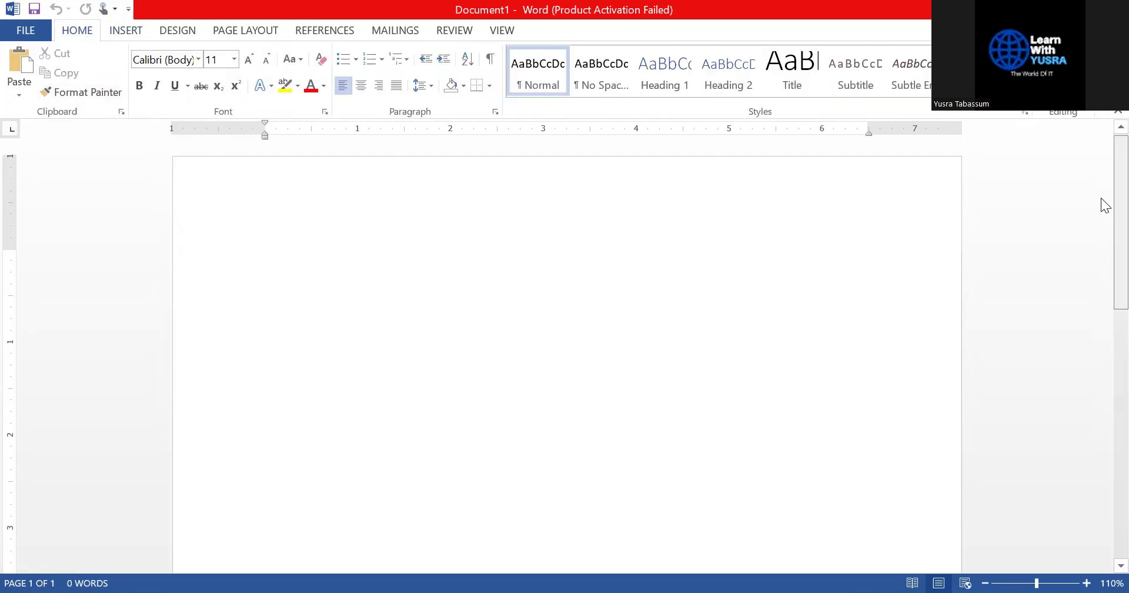
{"action": "scroll", "coordinate": [1100, 223], "scroll_direction": "down", "scroll_amount": 10}
{"action": "scroll", "coordinate": [1100, 386], "scroll_direction": "up", "scroll_amount": 10}
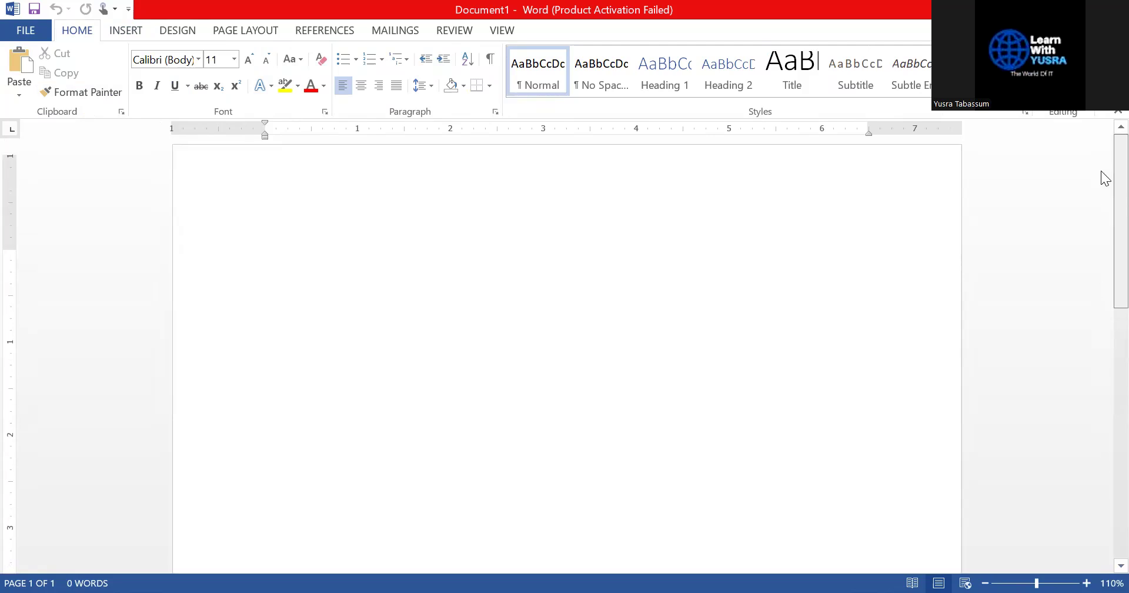
{"action": "scroll", "coordinate": [1101, 234], "scroll_direction": "down", "scroll_amount": 7}
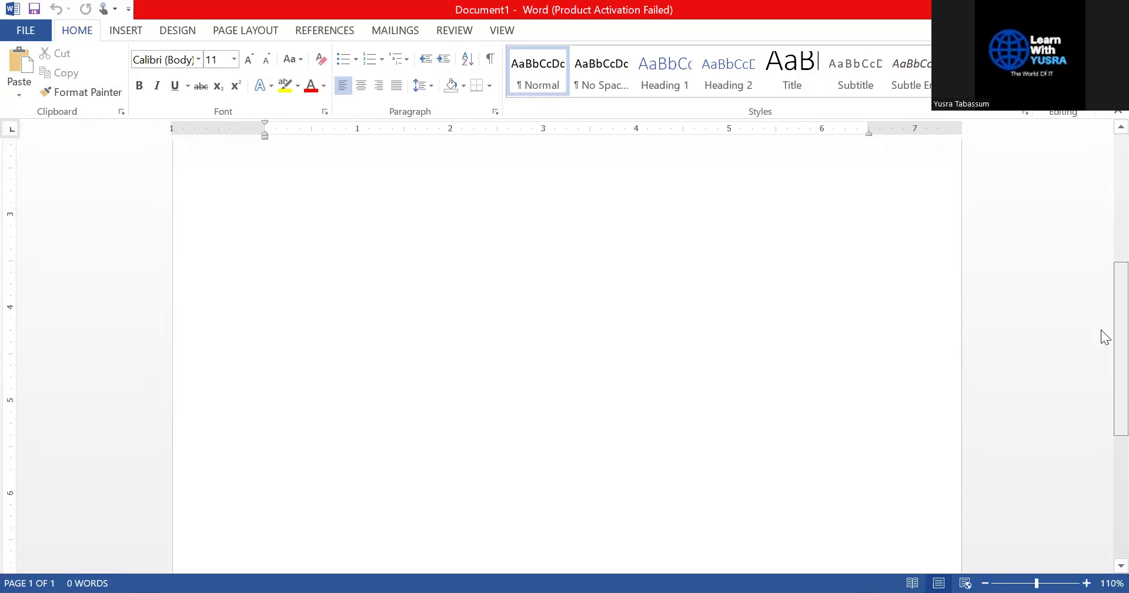
{"action": "scroll", "coordinate": [1101, 223], "scroll_direction": "up", "scroll_amount": 7}
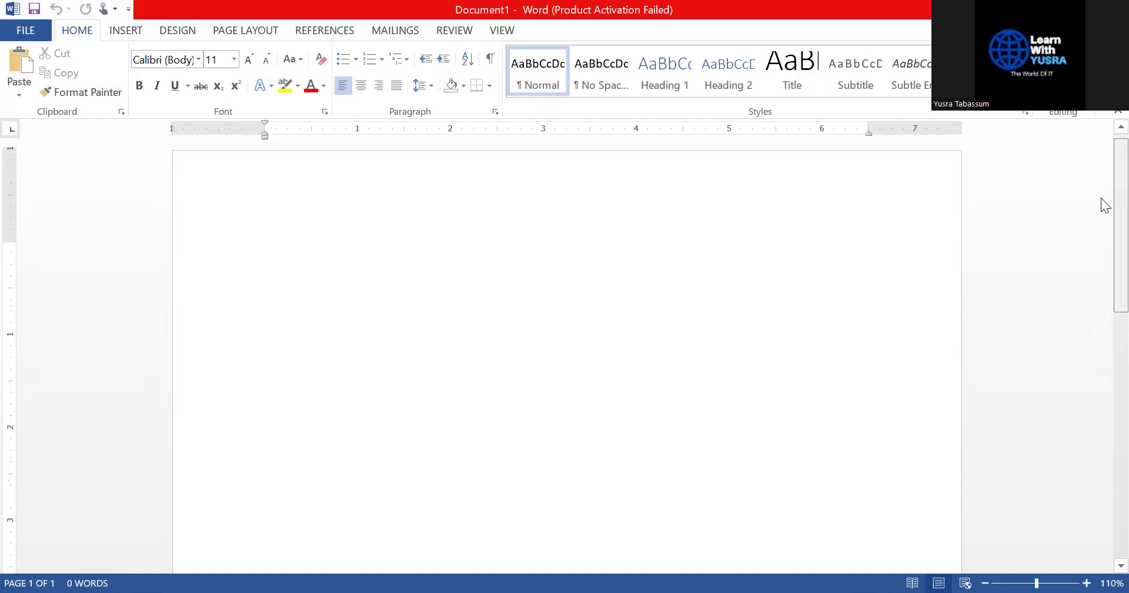
{"action": "scroll", "coordinate": [1101, 252], "scroll_direction": "down", "scroll_amount": 8}
{"action": "scroll", "coordinate": [1101, 388], "scroll_direction": "down", "scroll_amount": 4}
{"action": "scroll", "coordinate": [1098, 294], "scroll_direction": "up", "scroll_amount": 12}
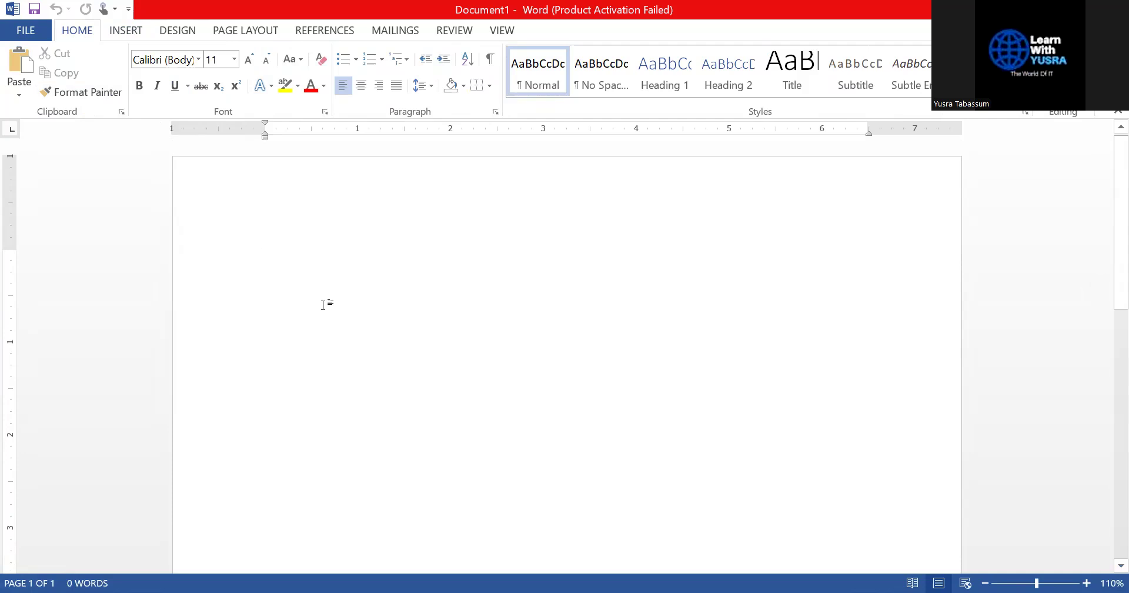
Try a Ctrl+Enter page break, then place the caret back at the top of page 1
{"action": "key", "text": "ctrl+Return"}
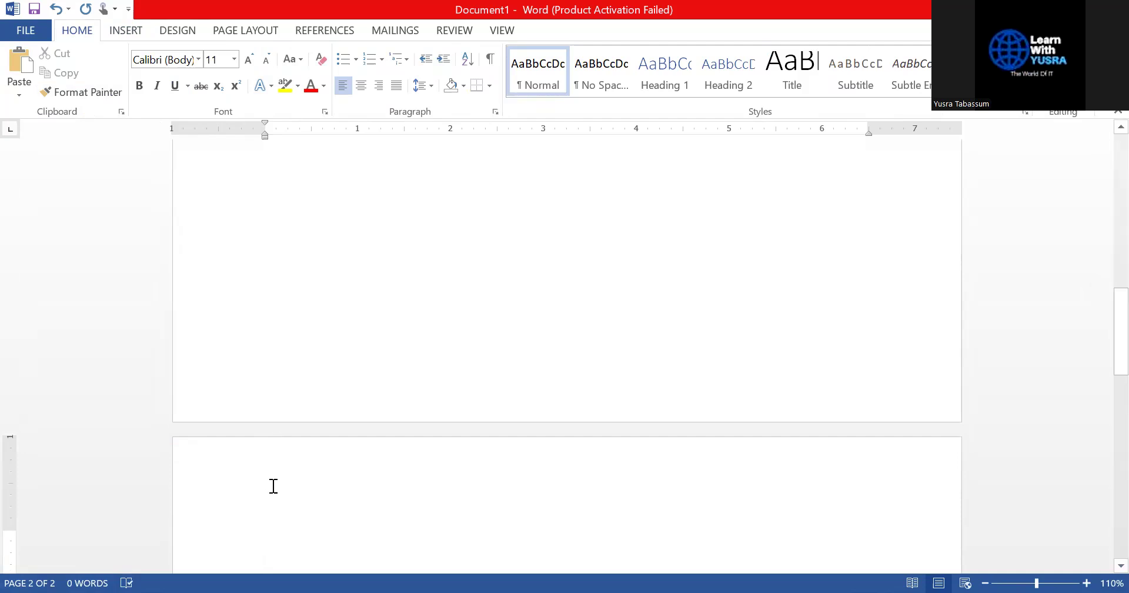
{"action": "scroll", "coordinate": [352, 400], "scroll_direction": "up", "scroll_amount": 3}
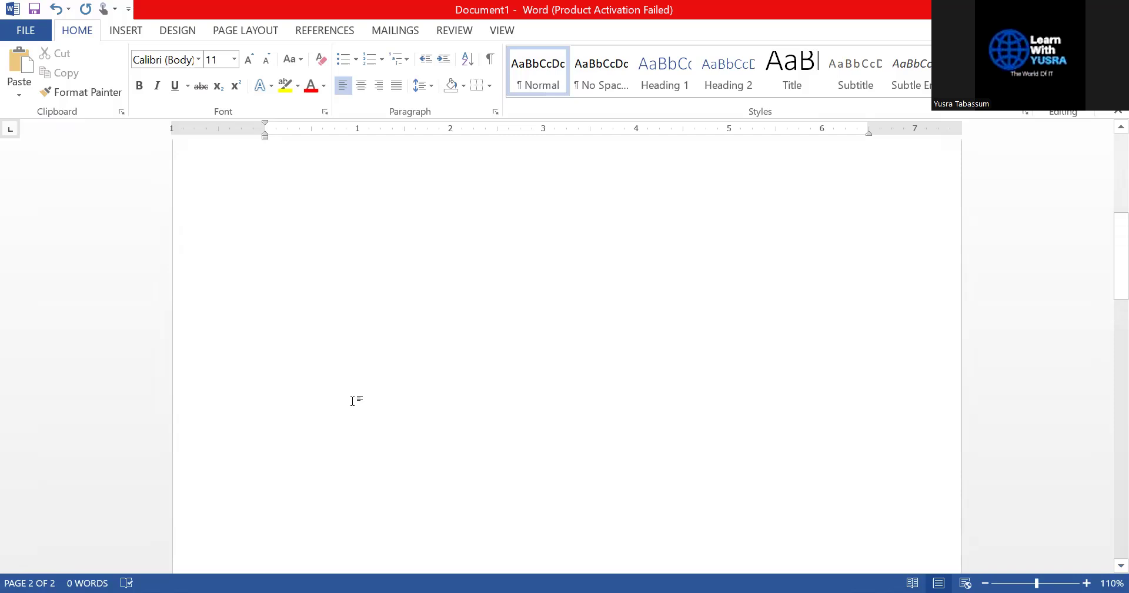
{"action": "scroll", "coordinate": [353, 400], "scroll_direction": "up", "scroll_amount": 5}
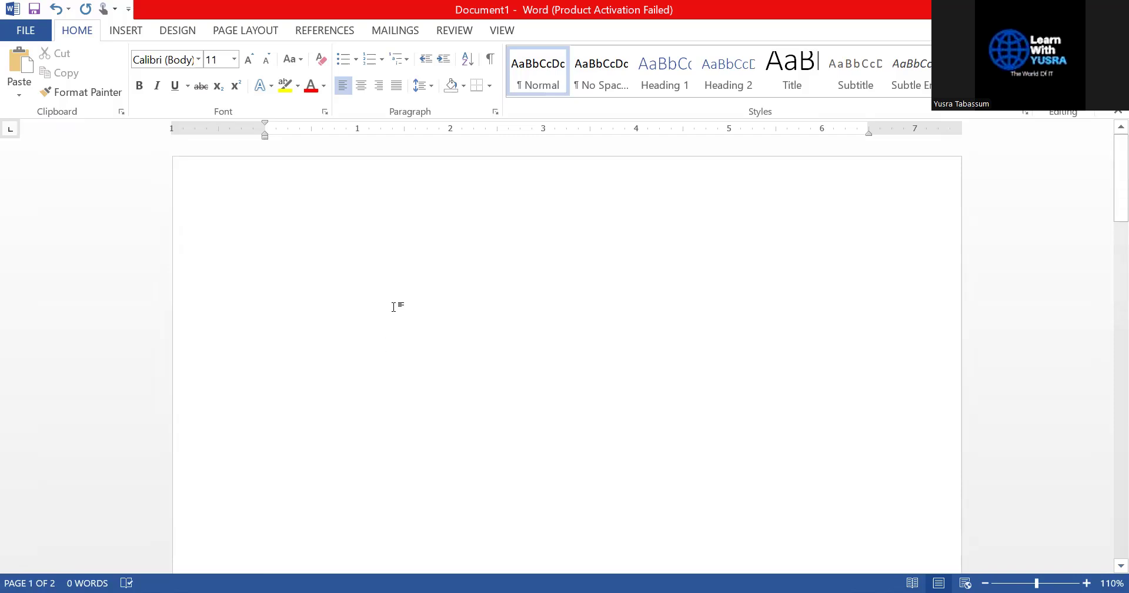
{"action": "key", "text": "ctrl+End"}
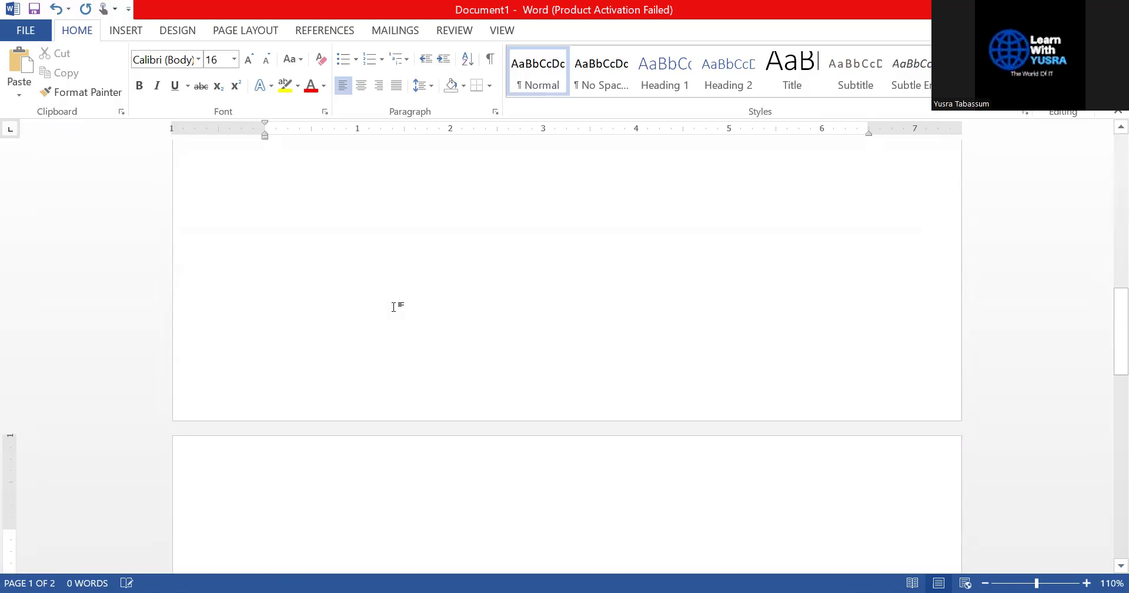
{"action": "scroll", "coordinate": [363, 316], "scroll_direction": "up", "scroll_amount": 8}
{"action": "left_click", "coordinate": [439, 254]}
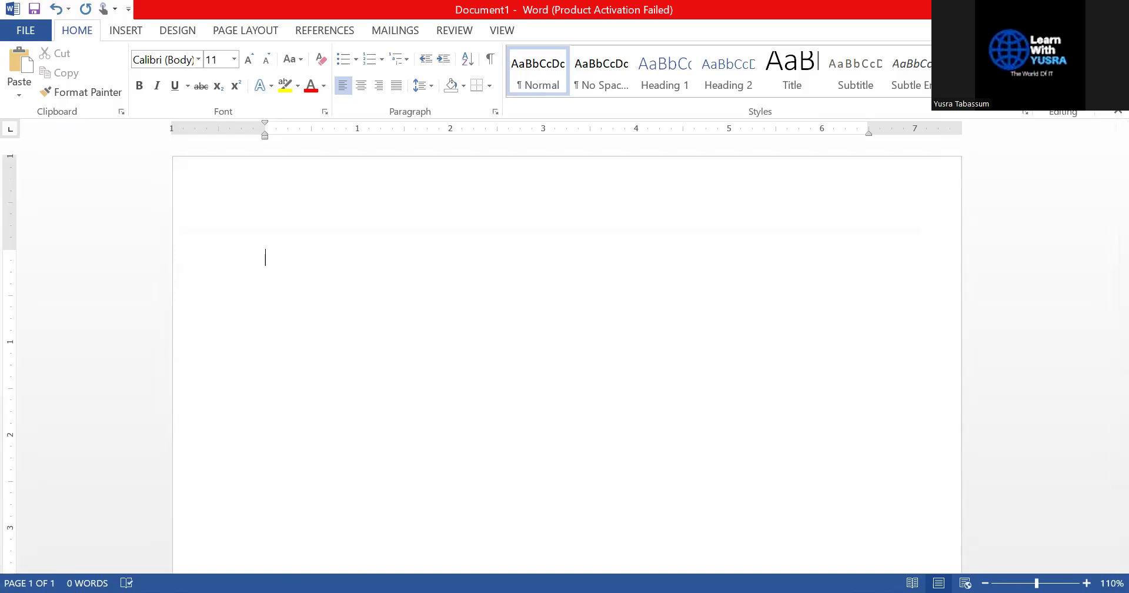
Set the font size to 14 and generate sample paragraphs with =rand()
{"action": "key", "text": "ctrl+shift+period"}
{"action": "key", "text": "ctrl+shift+period"}
{"action": "type", "text": "=rand()"}
{"action": "key", "text": "Return"}
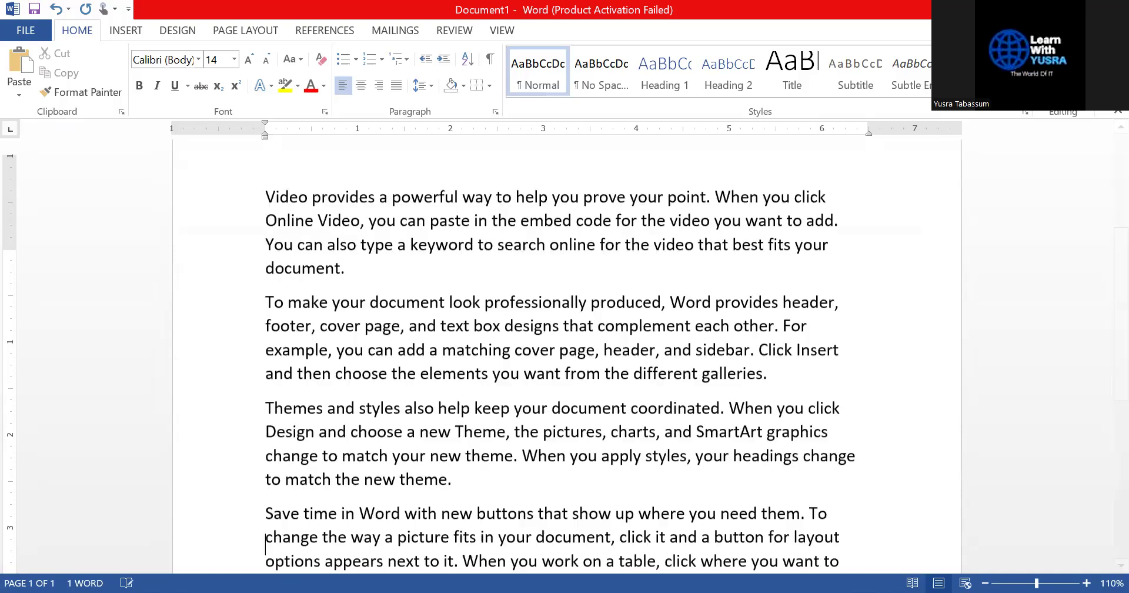
{"action": "scroll", "coordinate": [770, 287], "scroll_direction": "up", "scroll_amount": 4}
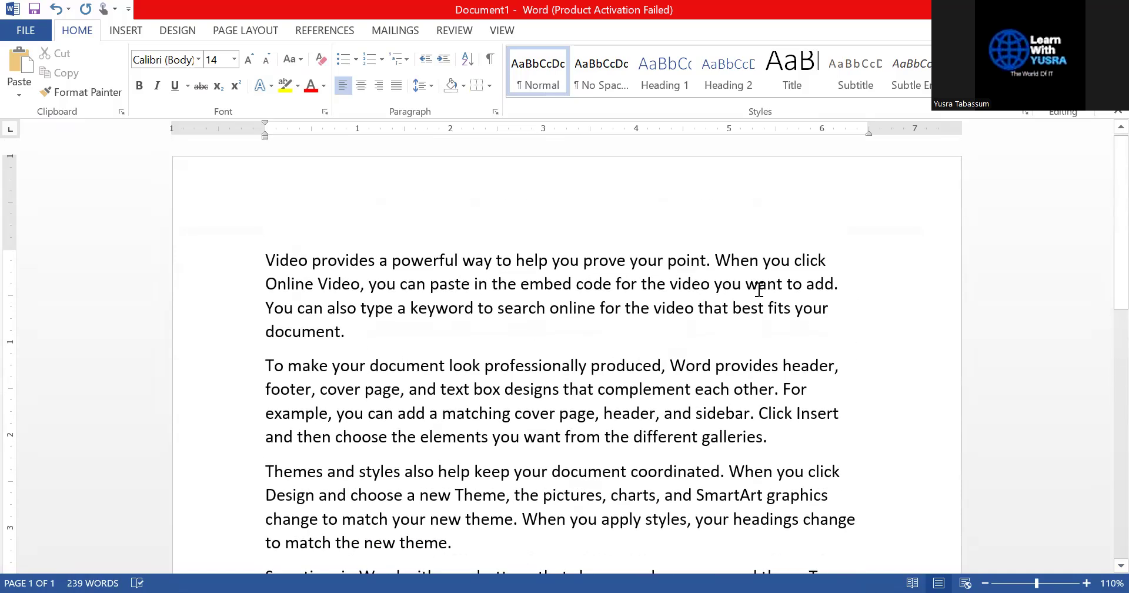
Select all the sample text, justify it, and deselect
{"action": "key", "text": "ctrl+a"}
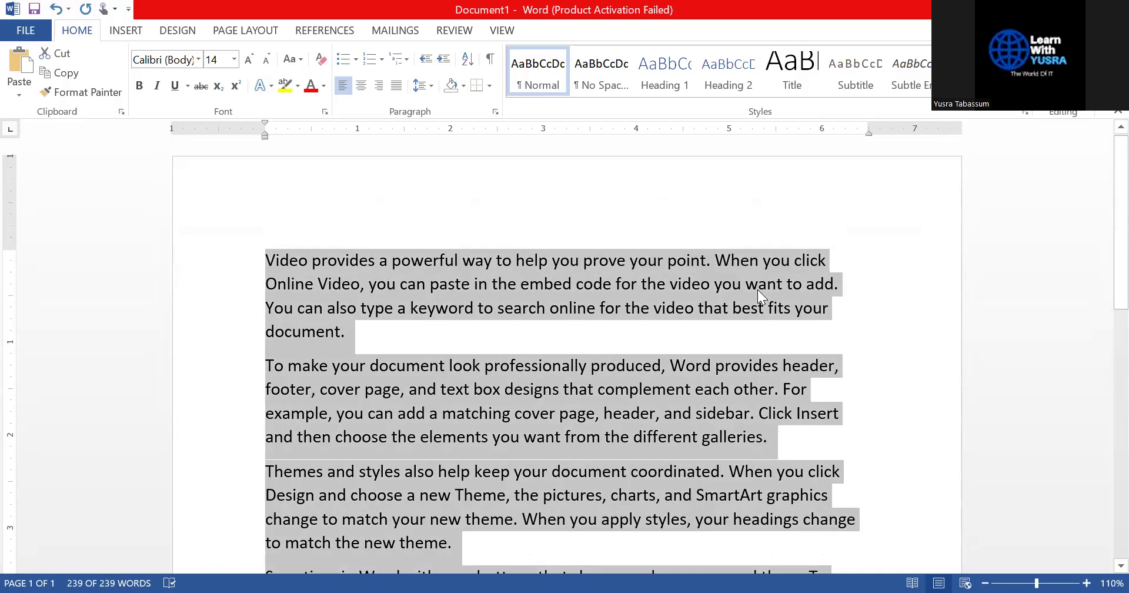
{"action": "key", "text": "ctrl+j"}
{"action": "left_click", "coordinate": [757, 289]}
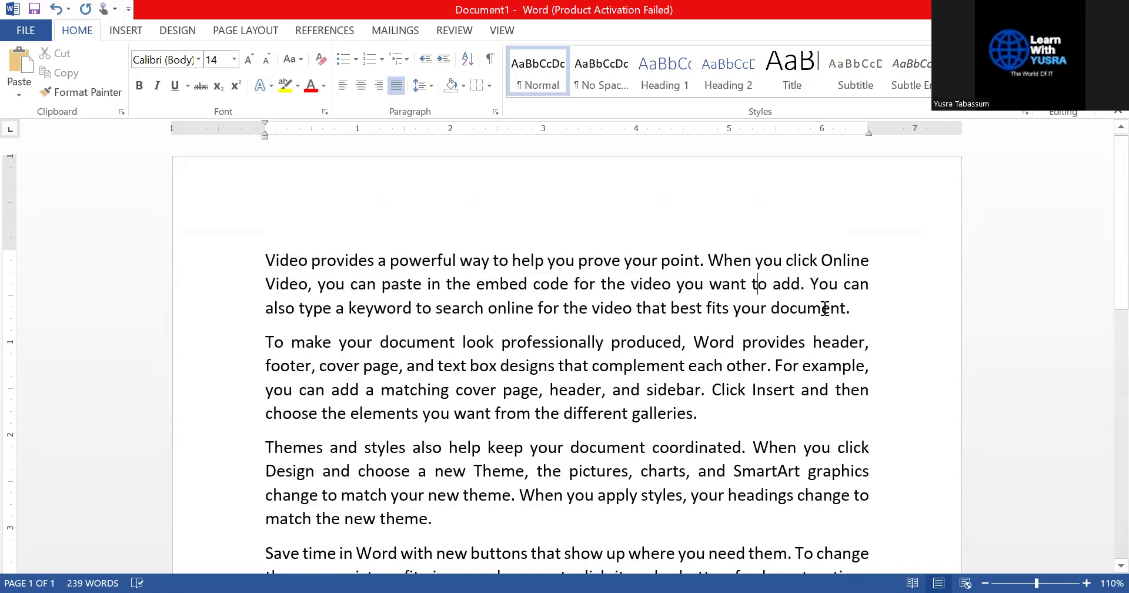
{"action": "key", "text": "ctrl+a"}
{"action": "key", "text": "ctrl+l"}
{"action": "key", "text": "ctrl+j"}
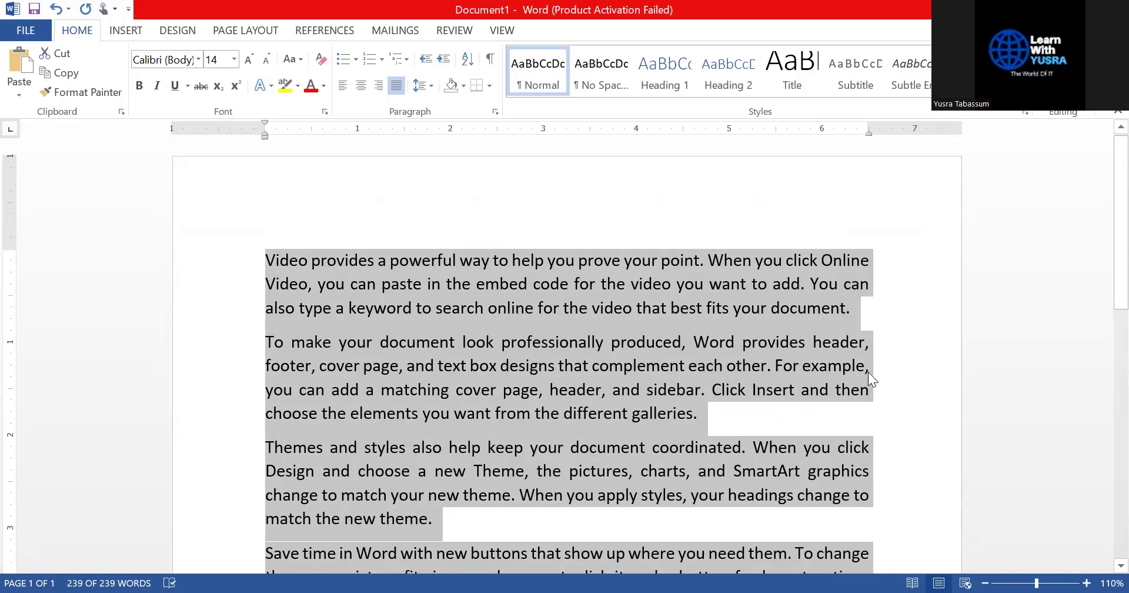
{"action": "left_click", "coordinate": [878, 388]}
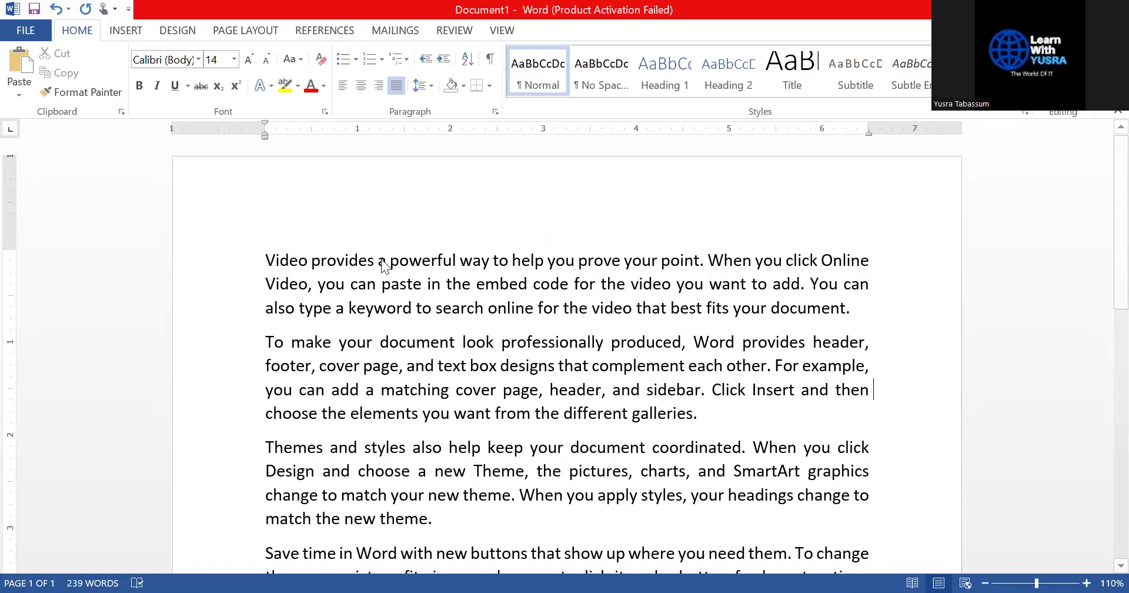
Encrypt the document via Protect Document > Encrypt with Password, entering and confirming a password, then return to the text
{"action": "left_click", "coordinate": [31, 34]}
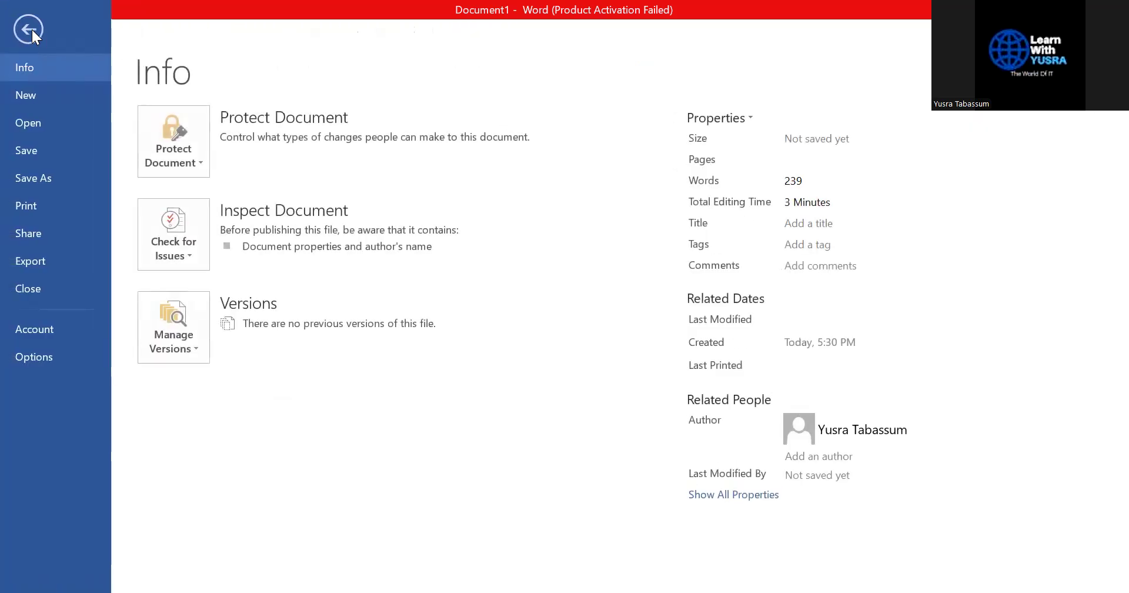
{"action": "left_click", "coordinate": [174, 165]}
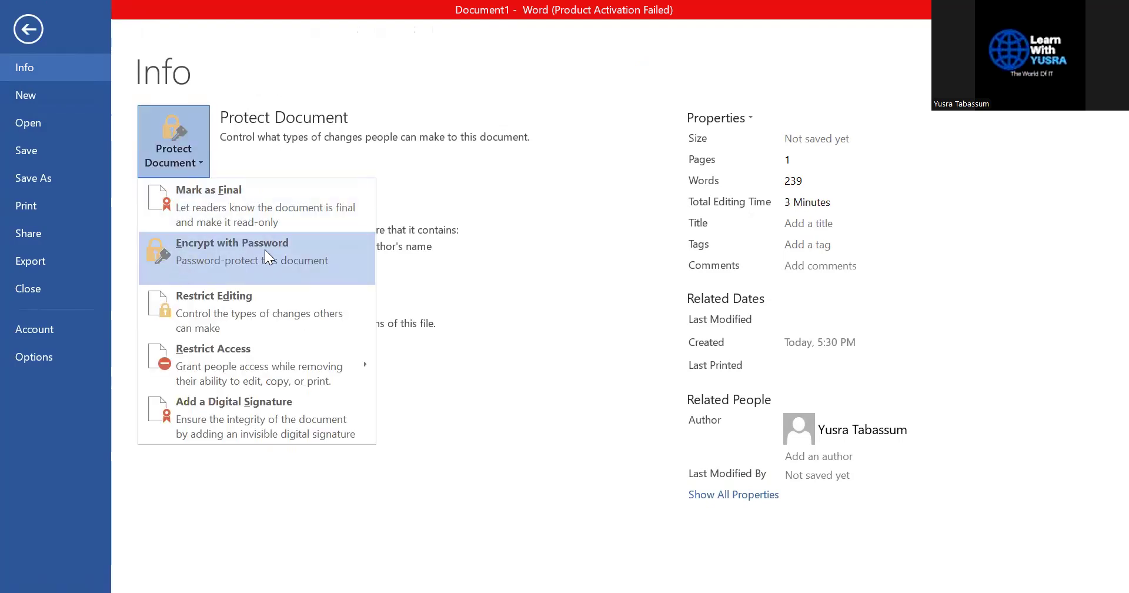
{"action": "left_click", "coordinate": [271, 249]}
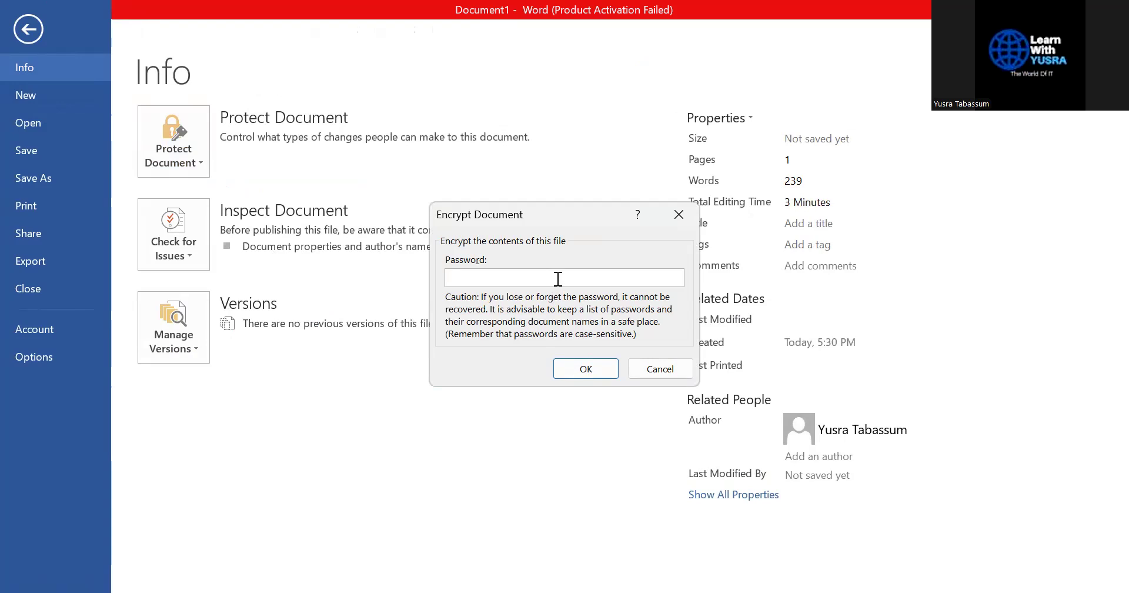
{"action": "type", "text": "1234"}
{"action": "left_click", "coordinate": [567, 373]}
{"action": "type", "text": "123"}
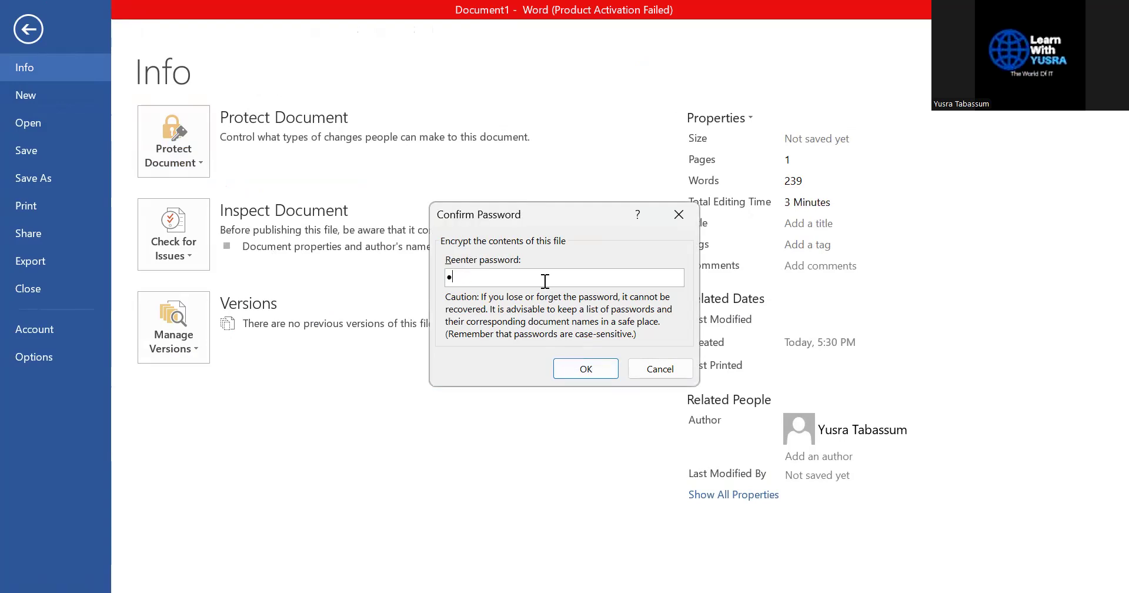
{"action": "type", "text": "4"}
{"action": "left_click", "coordinate": [586, 369]}
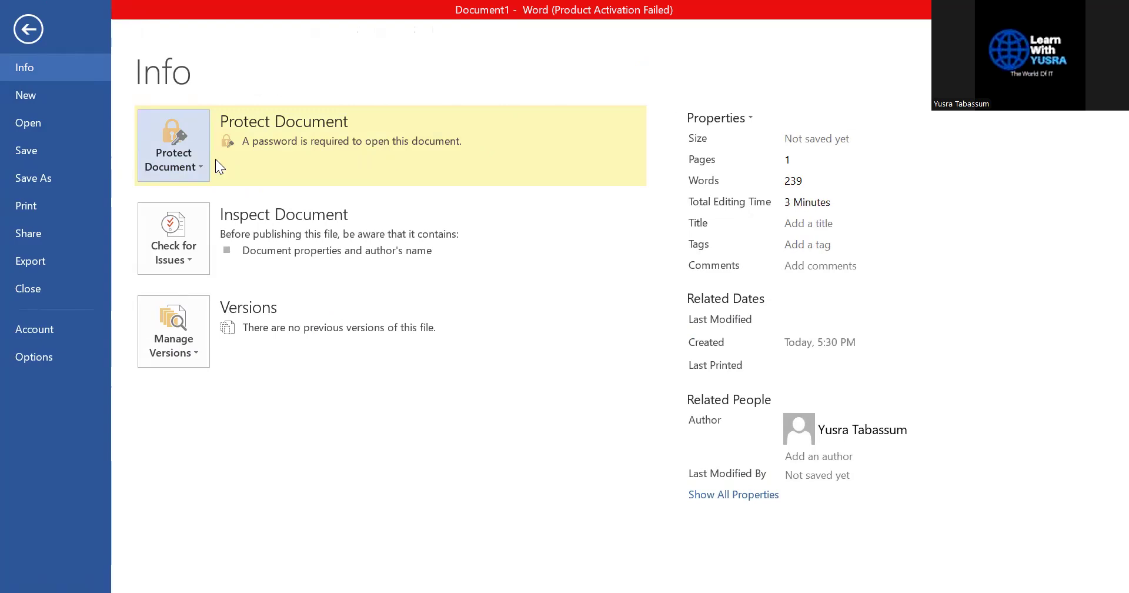
{"action": "left_click", "coordinate": [27, 33]}
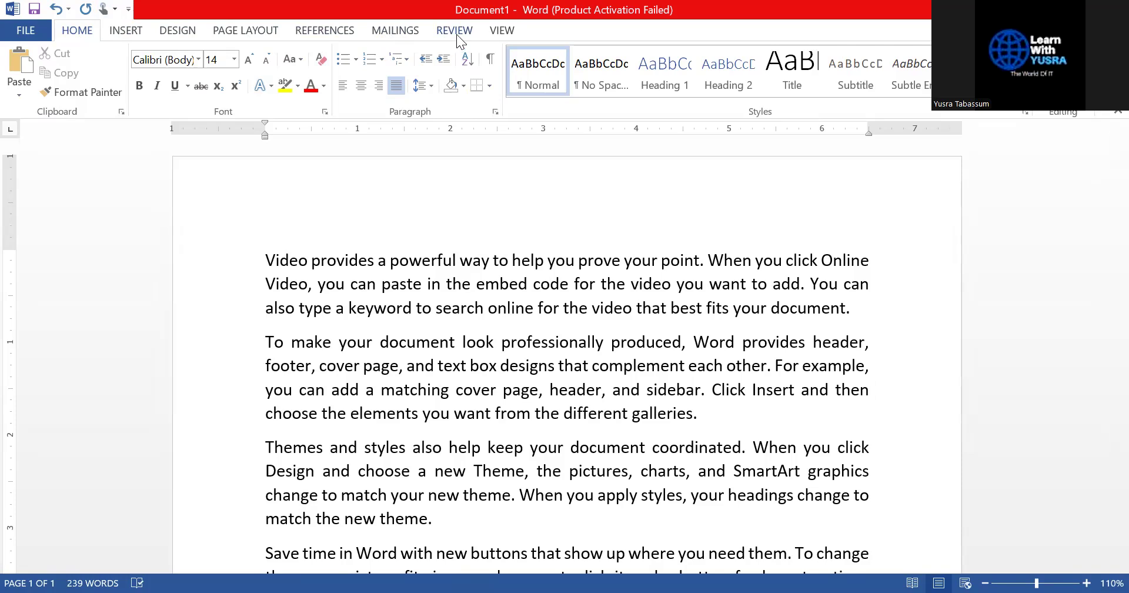
Open the Restrict Editing pane from File > Protect Document
{"action": "left_click", "coordinate": [26, 31]}
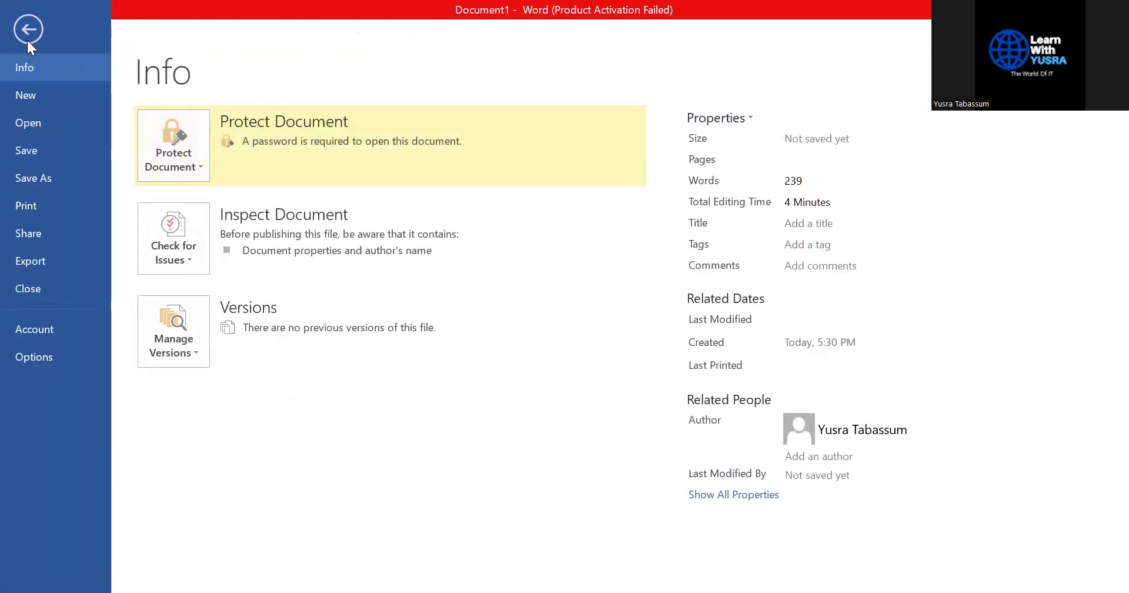
{"action": "left_click", "coordinate": [185, 166]}
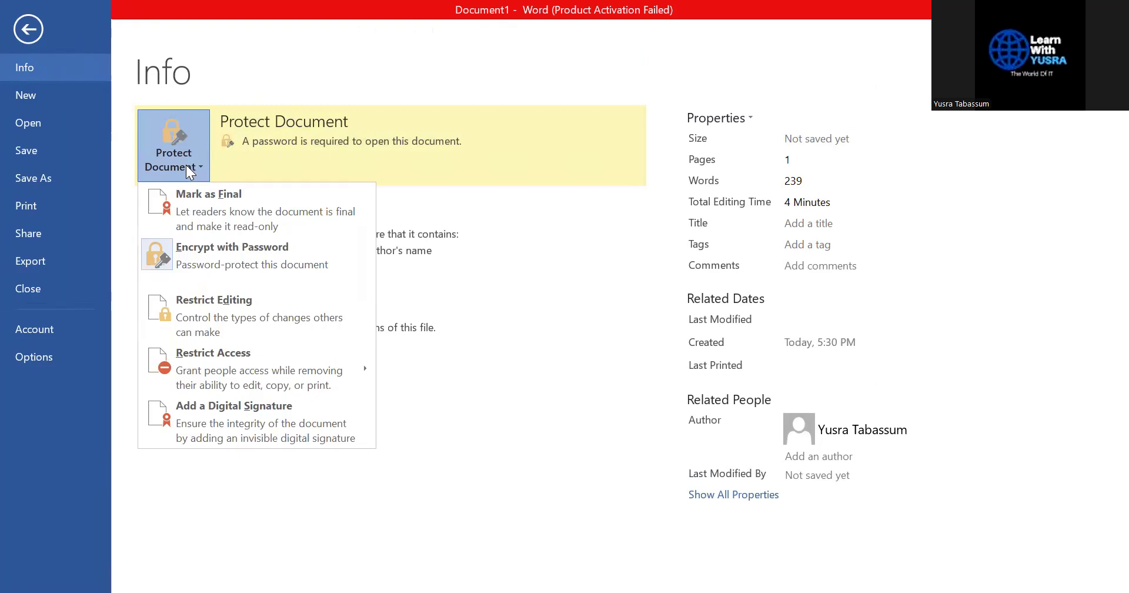
{"action": "left_click", "coordinate": [201, 307]}
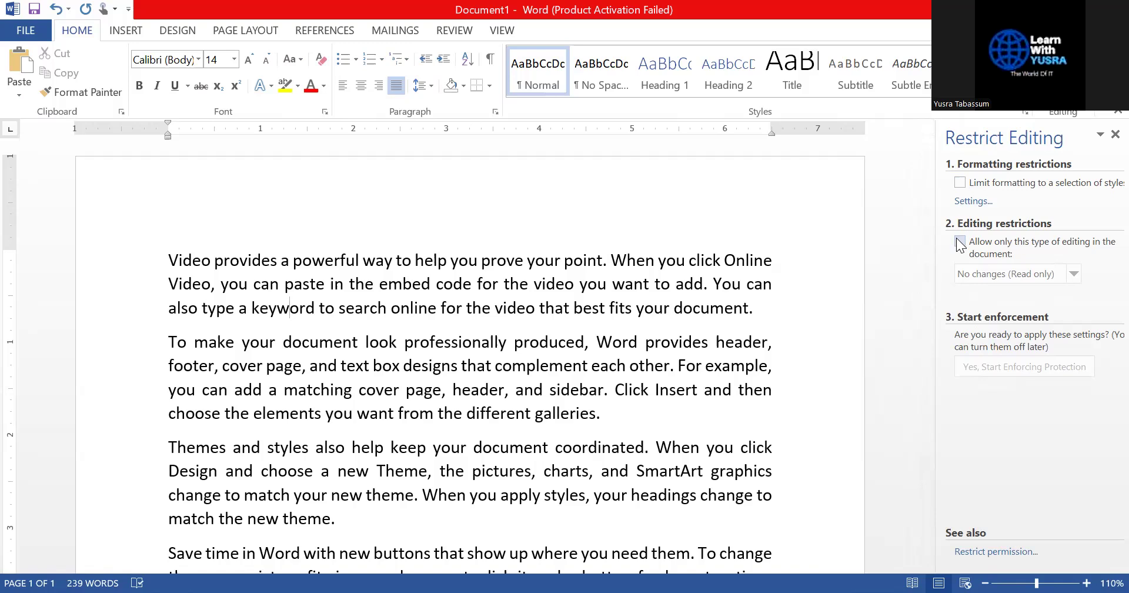
Delete stray test text before 'Video', then tick Limit formatting and No changes (Read only) editing
{"action": "left_click", "coordinate": [166, 261]}
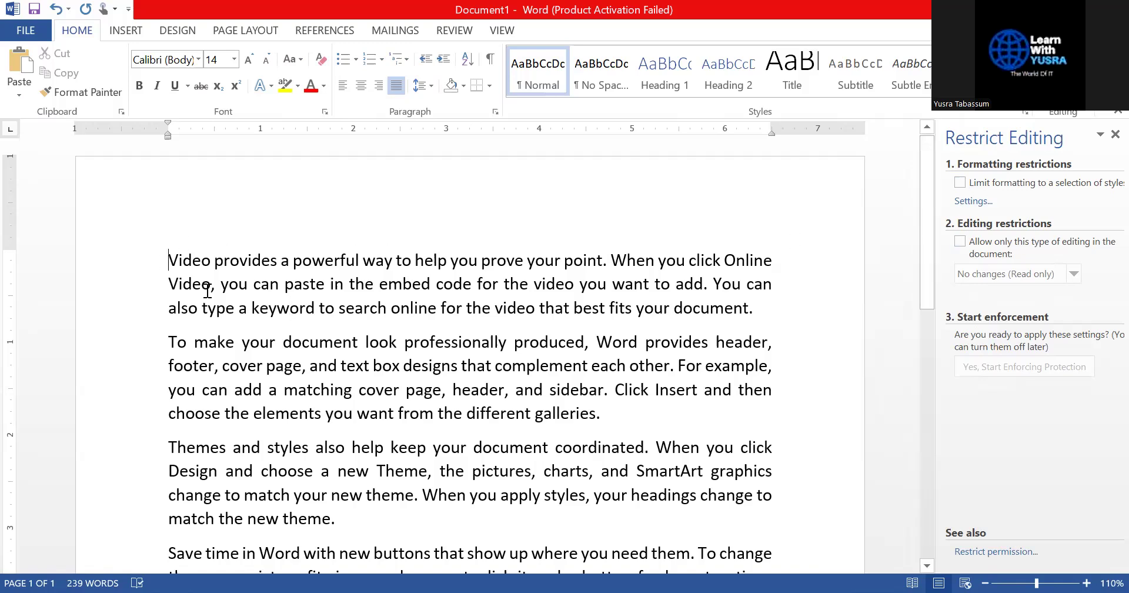
{"action": "type", "text": "dbsdbaskda"}
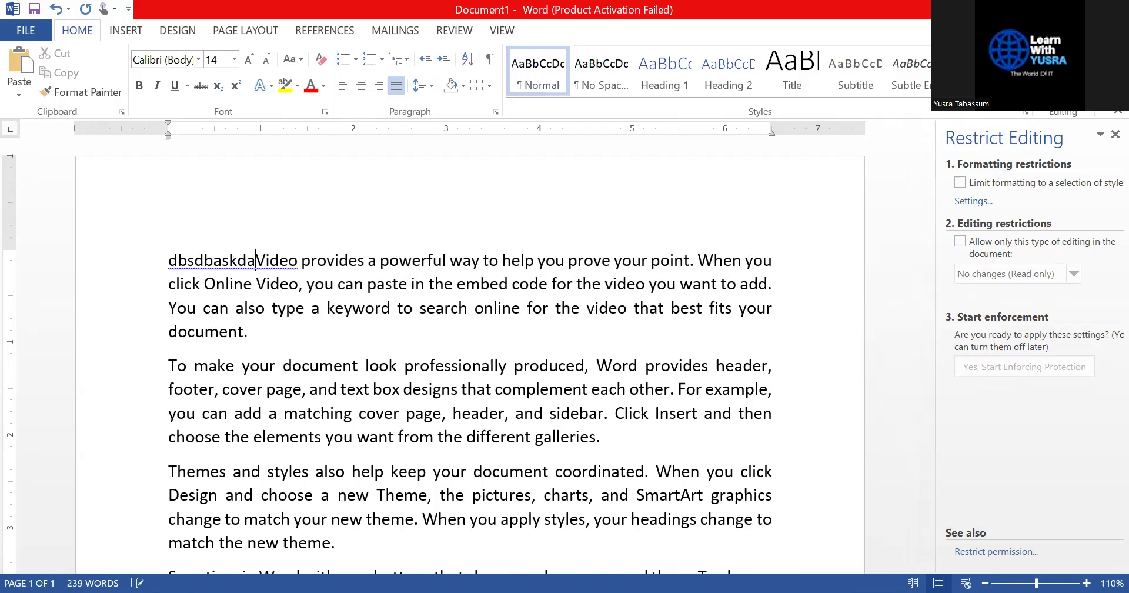
{"action": "key", "text": "ctrl+shift+Left"}
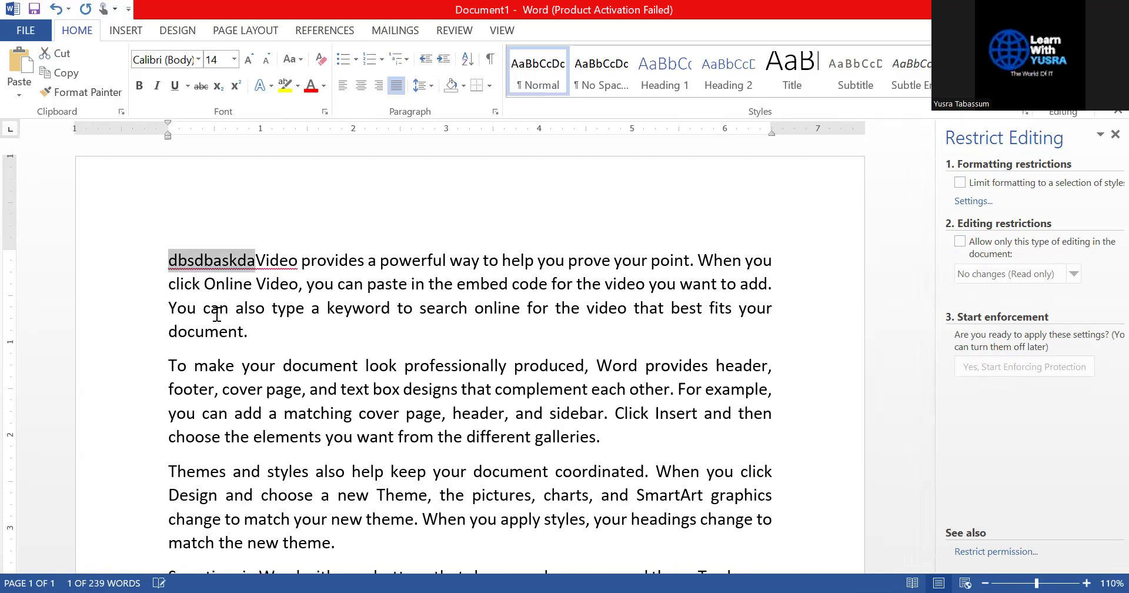
{"action": "key", "text": "Delete"}
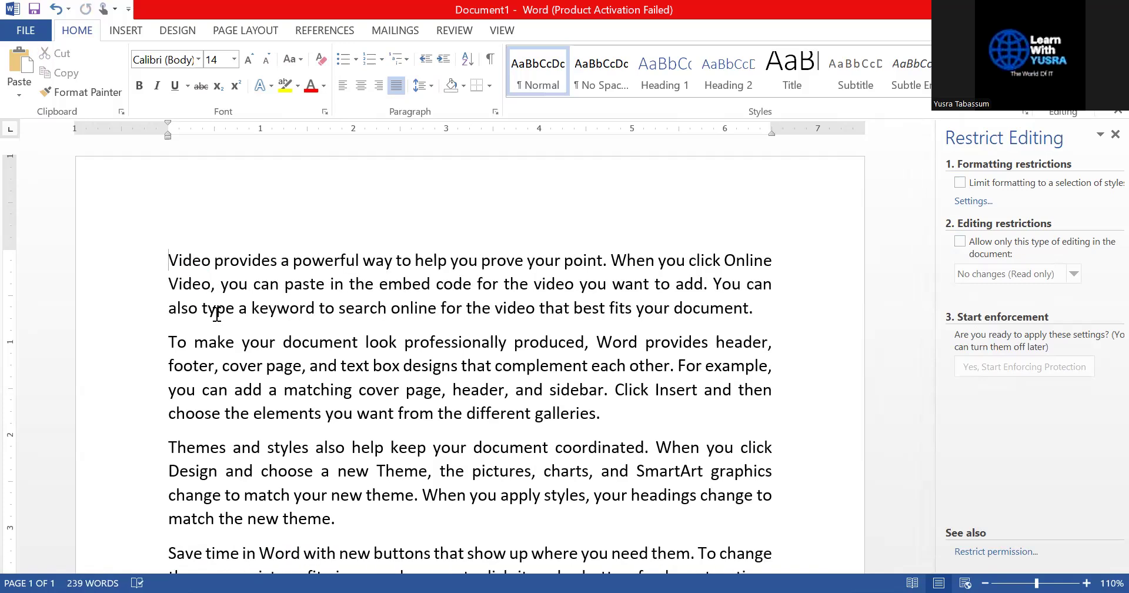
{"action": "left_click", "coordinate": [959, 183]}
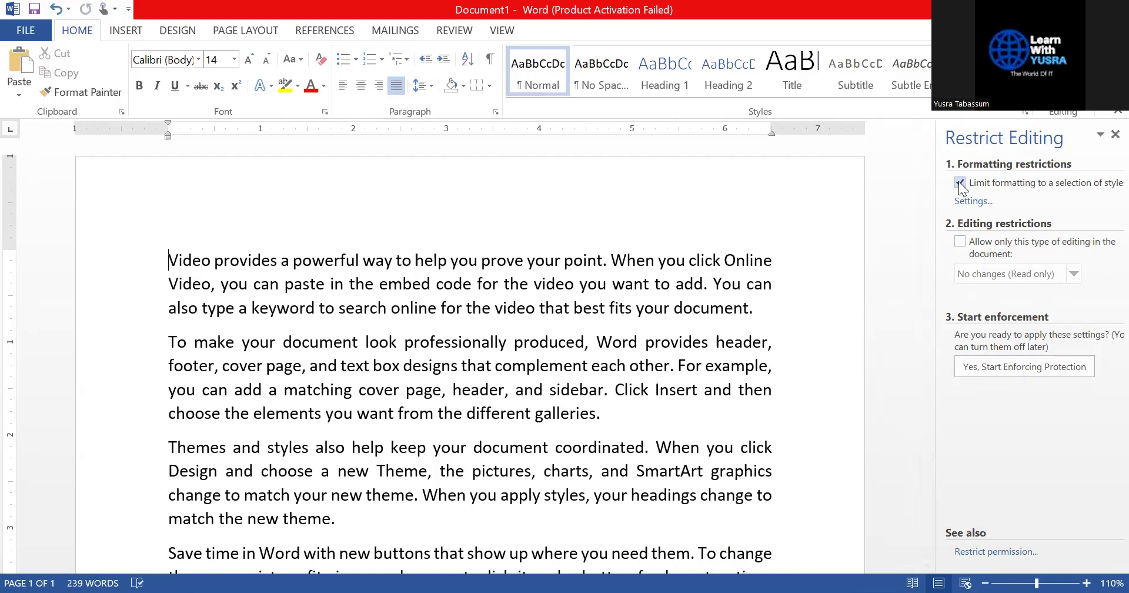
{"action": "left_click", "coordinate": [959, 242]}
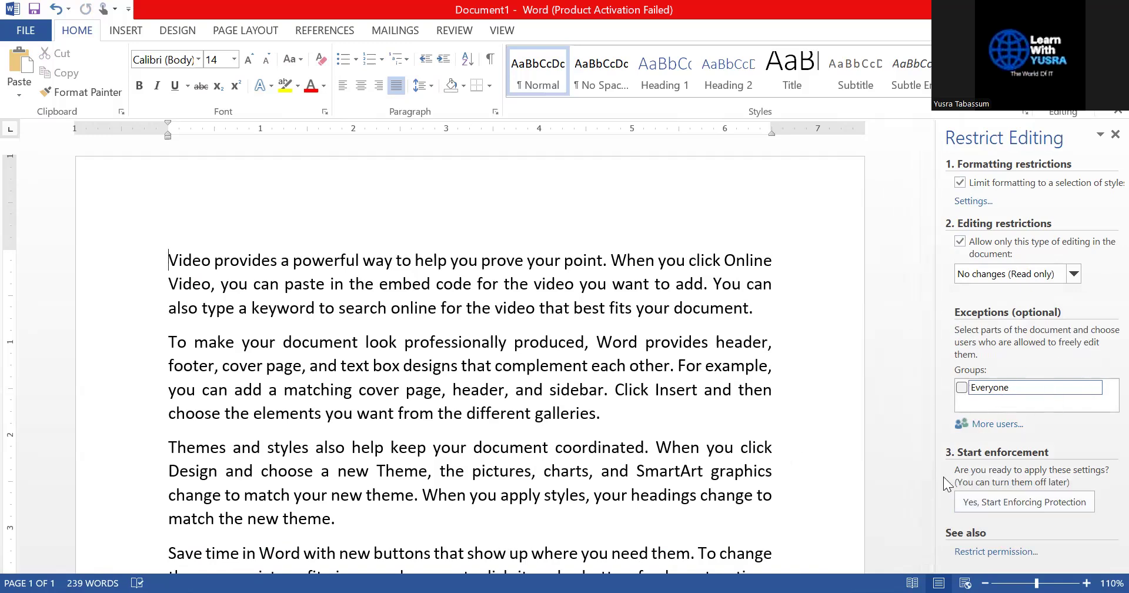
Start enforcing the read-only protection, setting and confirming a password
{"action": "left_click", "coordinate": [1013, 502]}
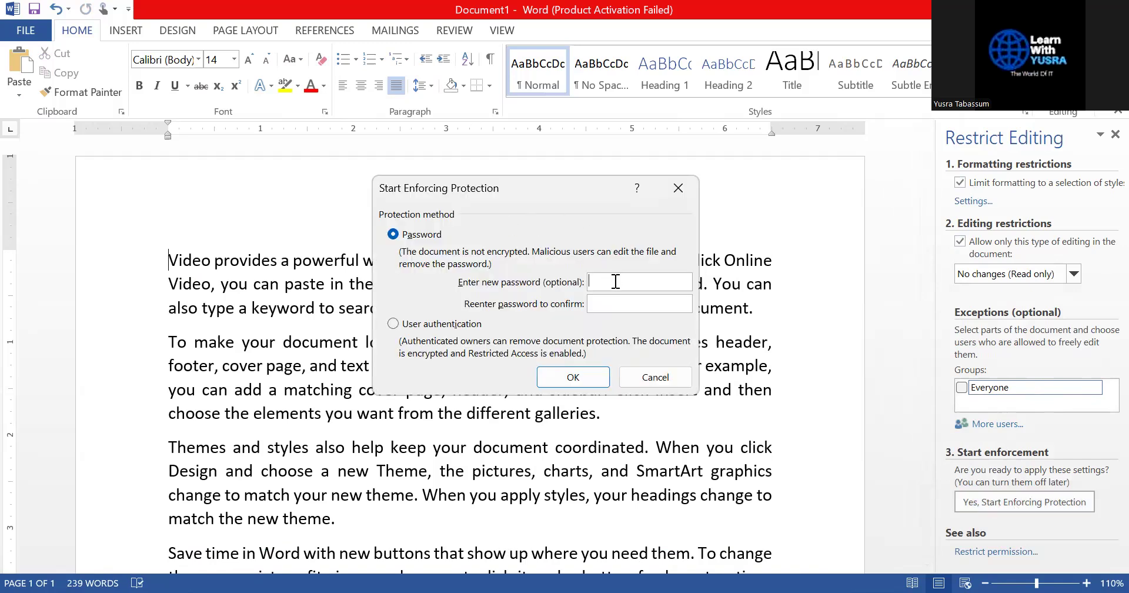
{"action": "type", "text": "12345"}
{"action": "left_click", "coordinate": [655, 302]}
{"action": "type", "text": "12345"}
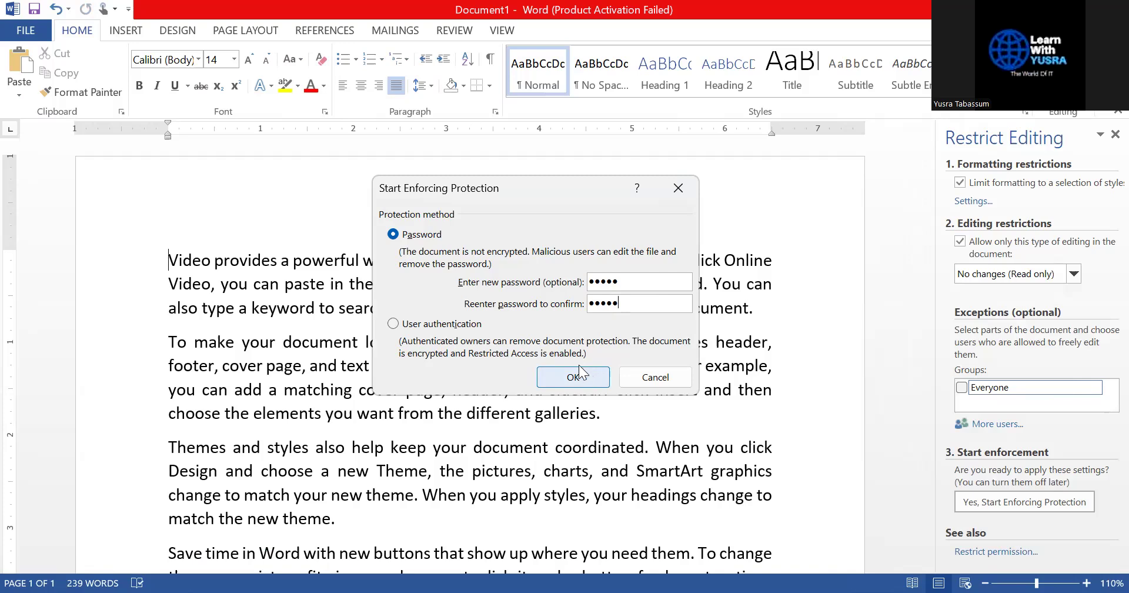
{"action": "left_click", "coordinate": [582, 374]}
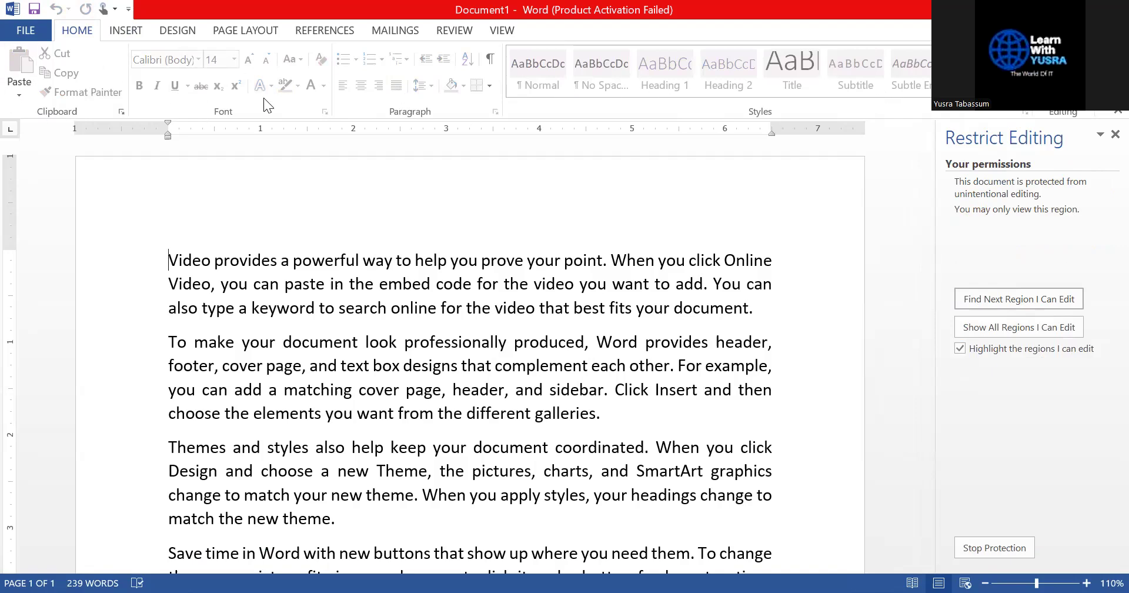
{"action": "left_click", "coordinate": [133, 30]}
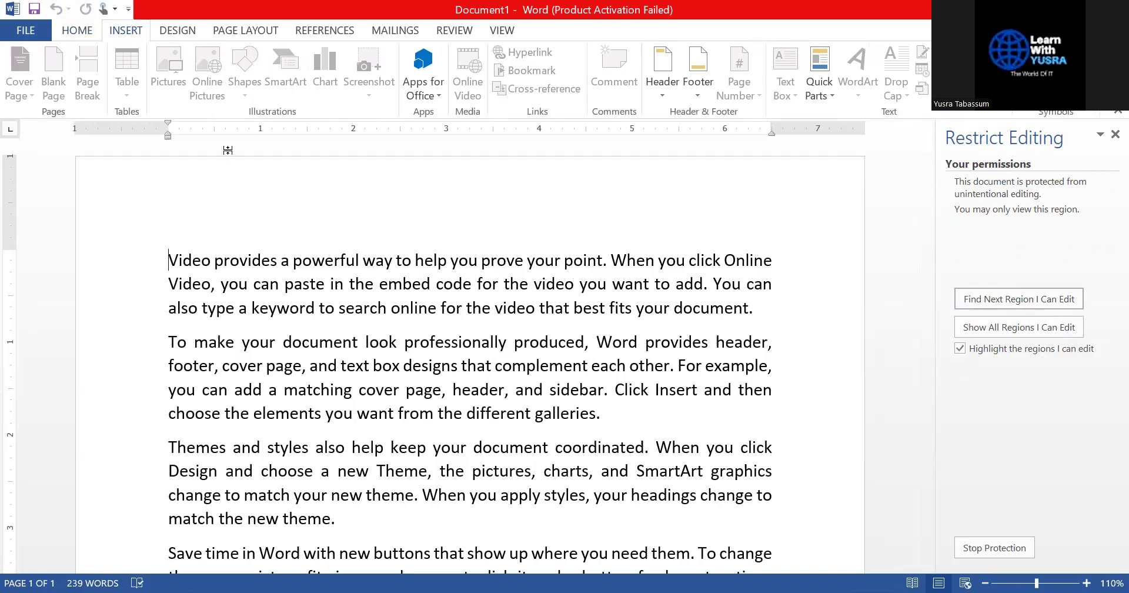
{"action": "left_click", "coordinate": [77, 30]}
{"action": "left_click_drag", "start_coordinate": [532, 285], "coordinate": [293, 260]}
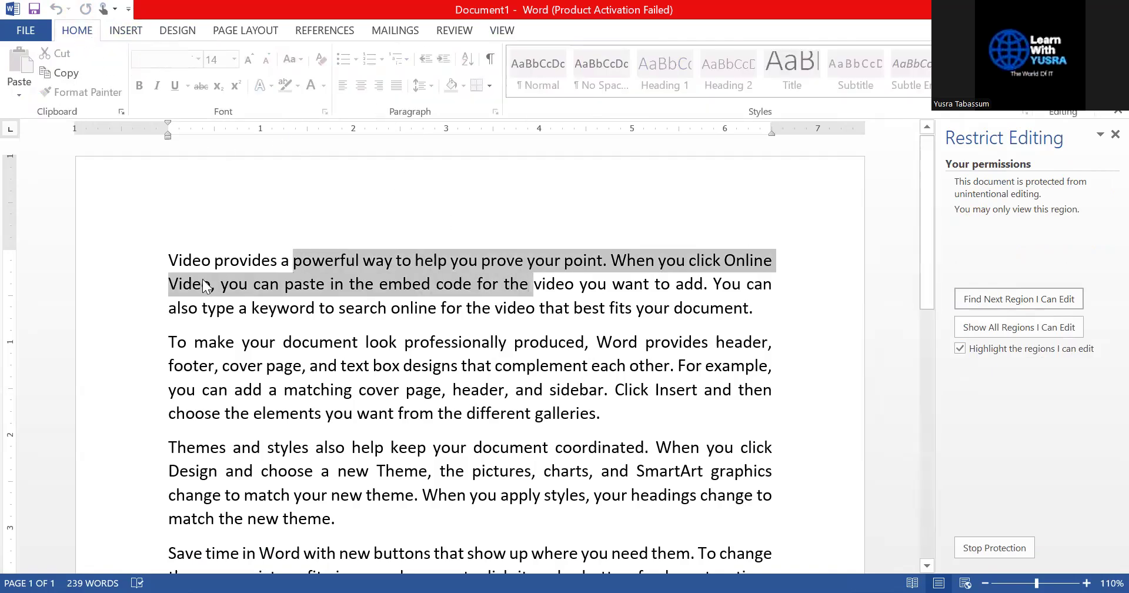
{"action": "left_click", "coordinate": [725, 390]}
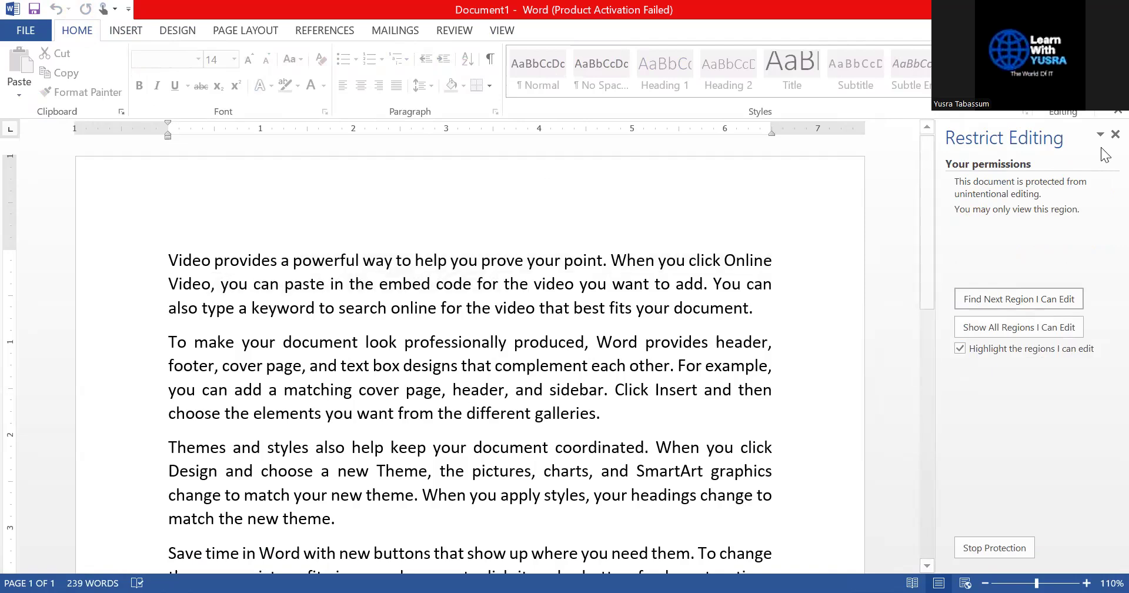
{"action": "left_click", "coordinate": [1115, 134]}
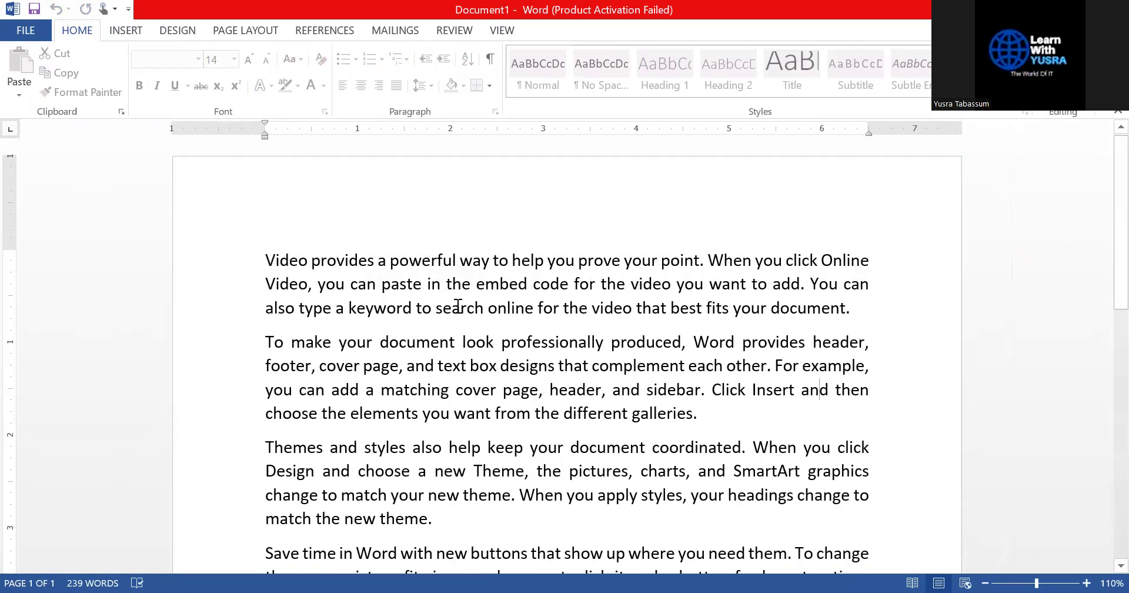
{"action": "left_click", "coordinate": [266, 259]}
{"action": "key", "text": "Delete"}
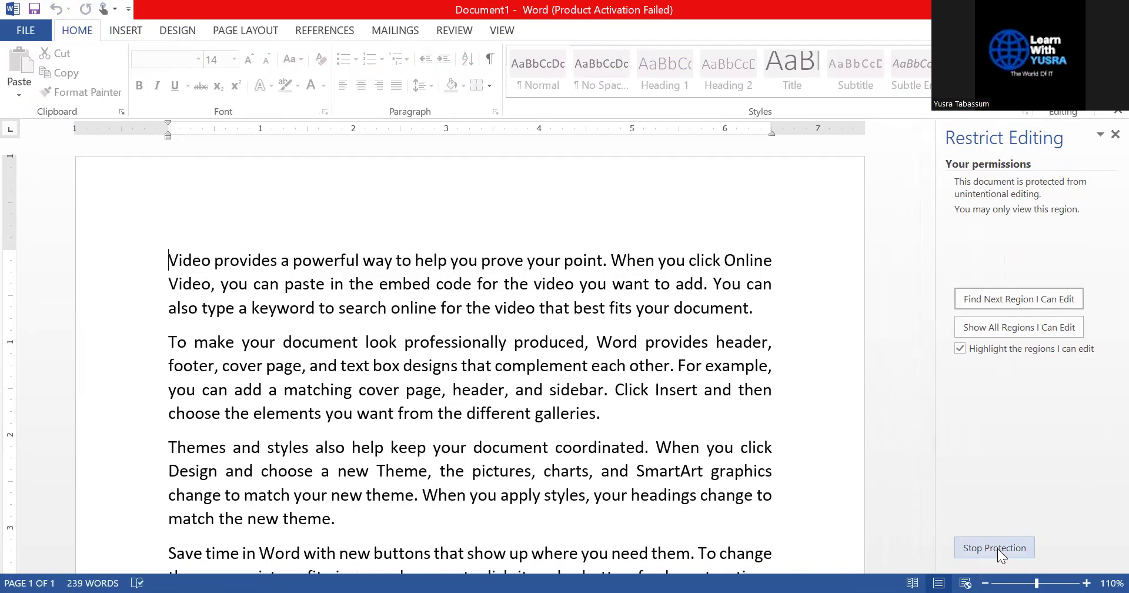
Stop the document protection by entering its password
{"action": "left_click", "coordinate": [997, 548]}
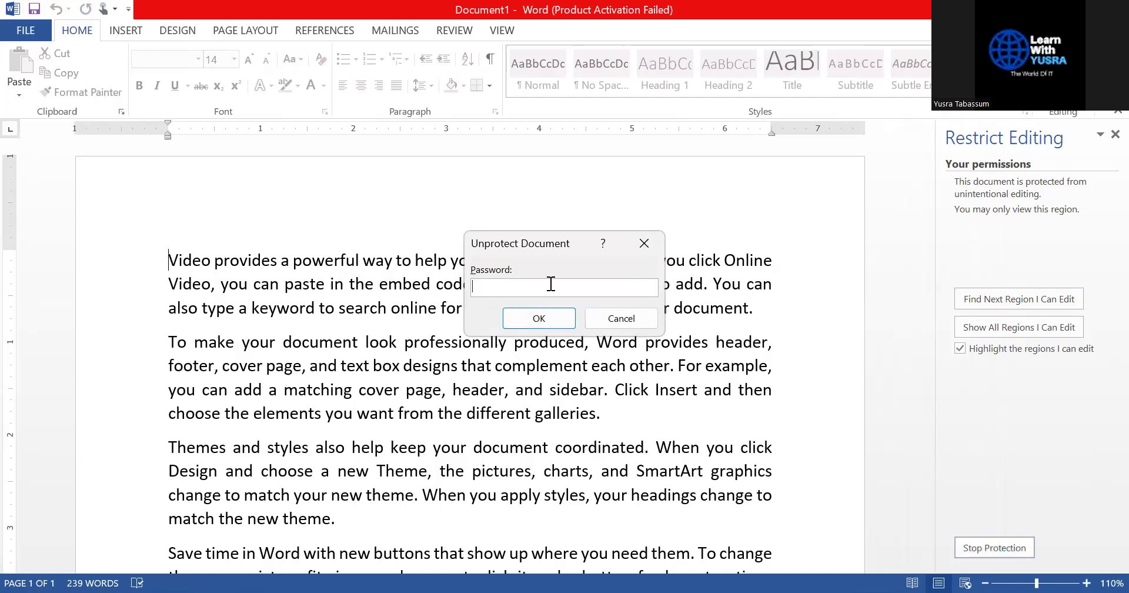
{"action": "type", "text": "12345"}
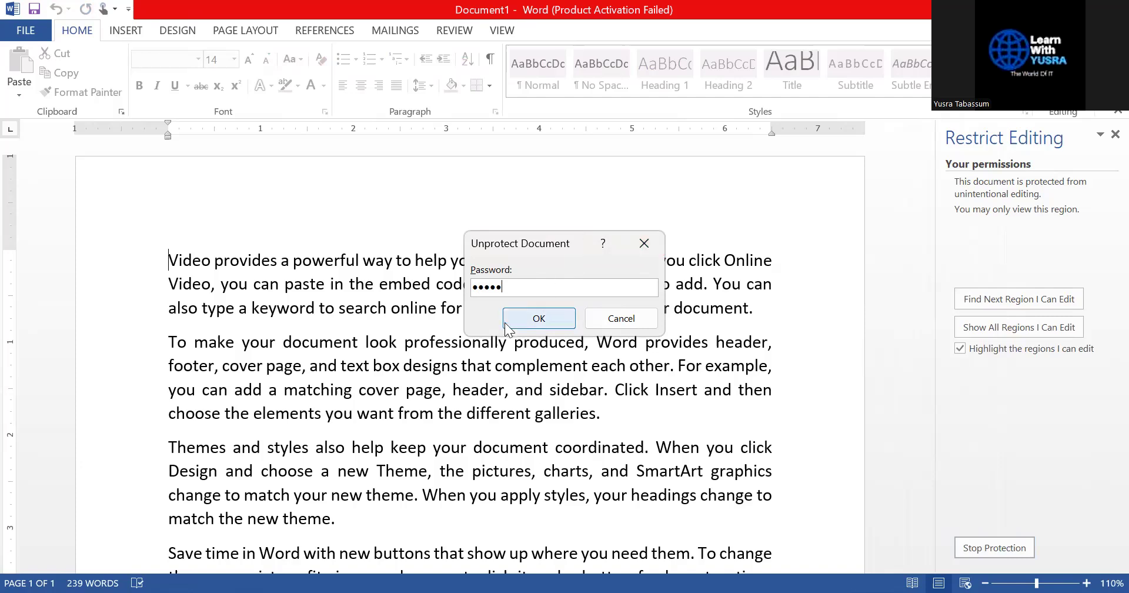
{"action": "left_click", "coordinate": [511, 319]}
Type test letters before 'Video' and delete them to confirm editing works
{"action": "type", "text": "nfmsbfdfd"}
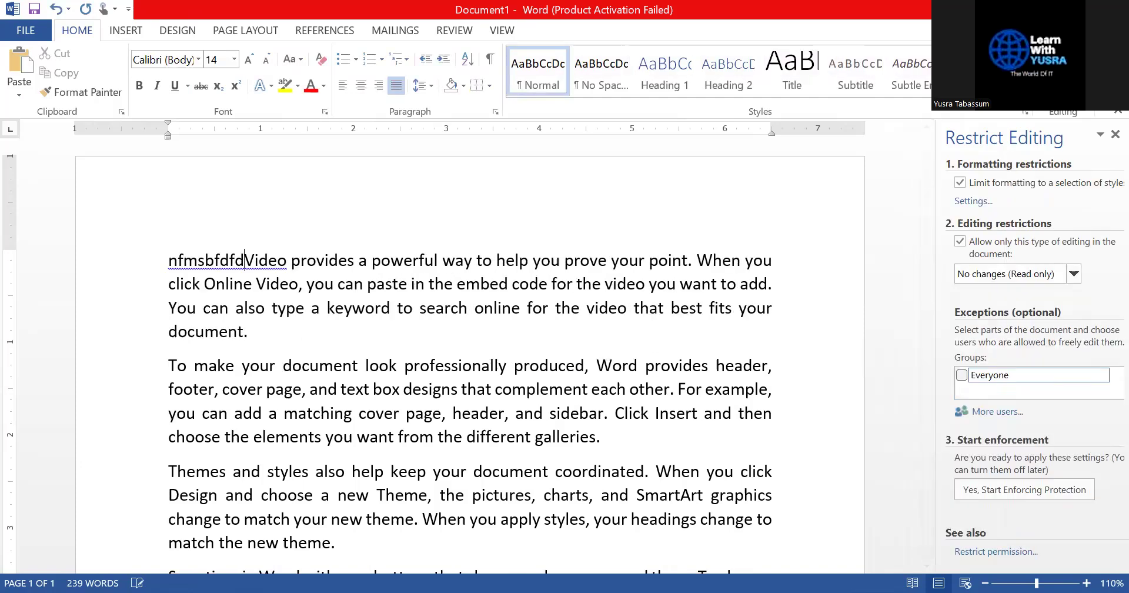
{"action": "key", "text": "shift+Home"}
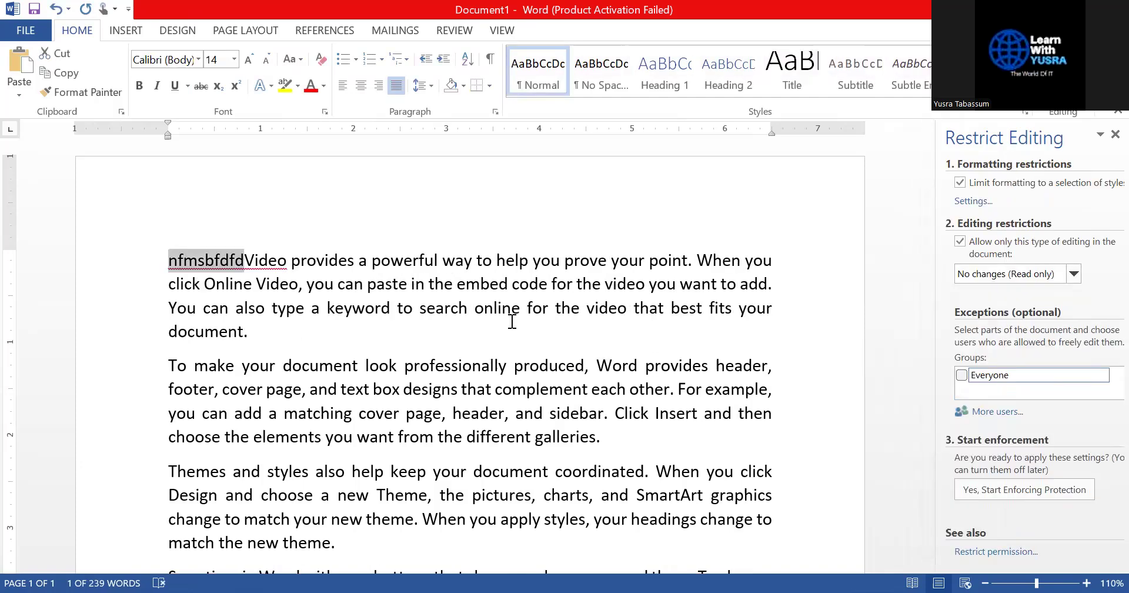
{"action": "key", "text": "BackSpace"}
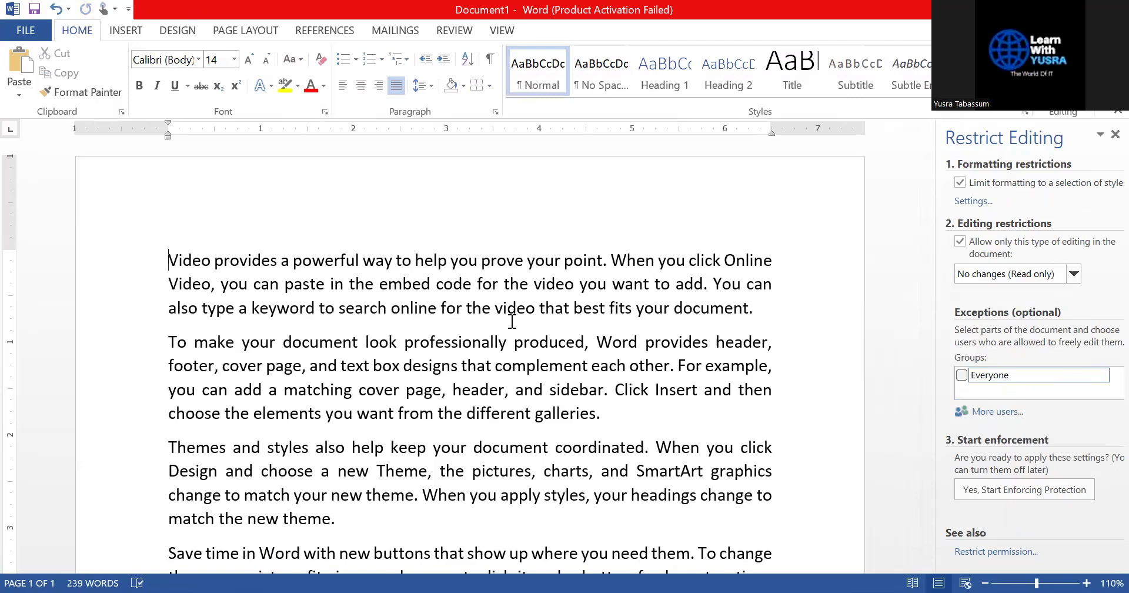